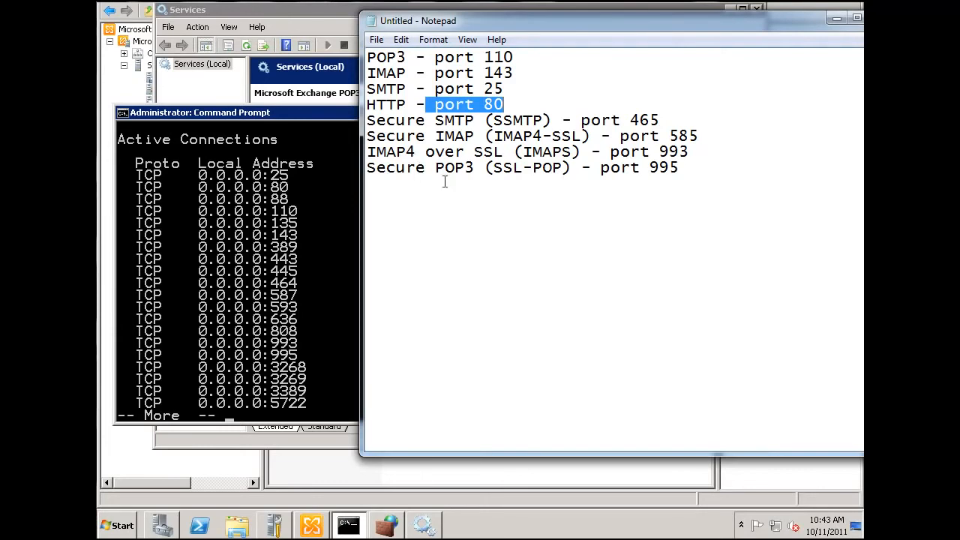
Move the Notepad window with the port list aside to uncover the windows behind it
{"action": "left_click", "coordinate": [296, 351]}
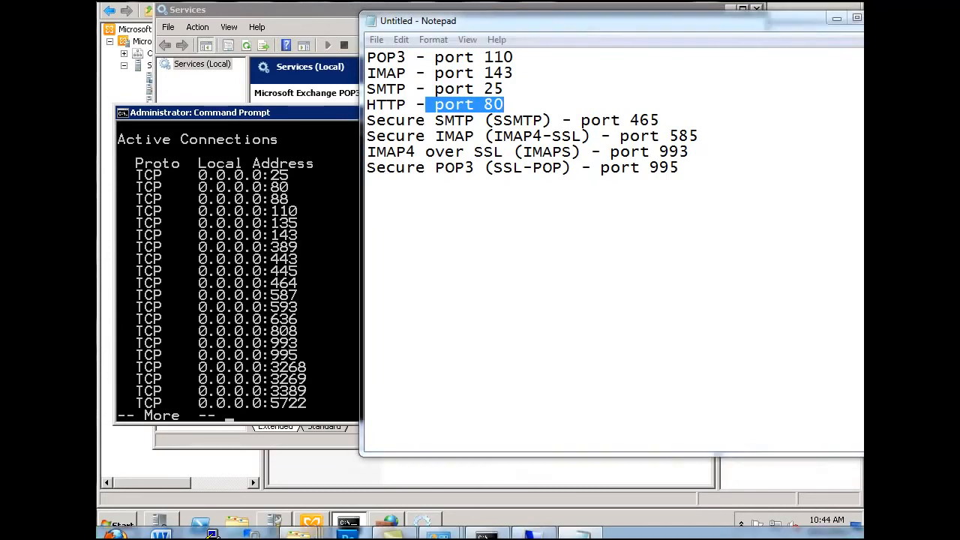
{"action": "mouse_move", "coordinate": [115, 534]}
{"action": "left_click", "coordinate": [735, 435]}
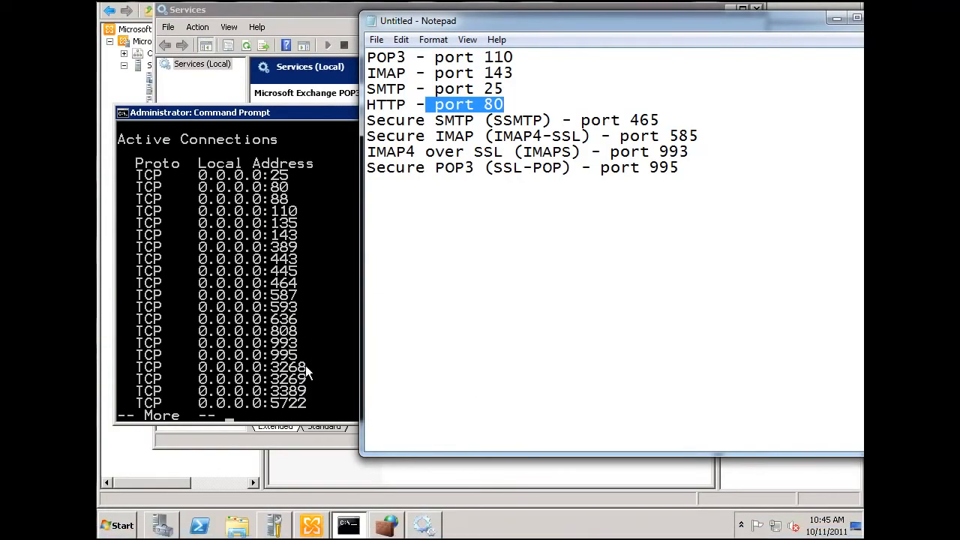
{"action": "left_click_drag", "start_coordinate": [559, 19], "coordinate": [415, 26]}
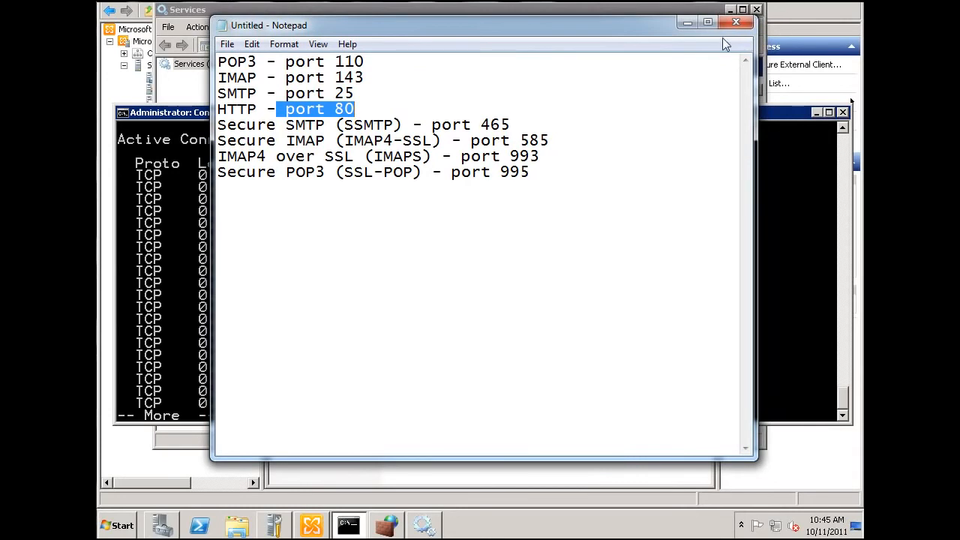
{"action": "left_click_drag", "start_coordinate": [619, 27], "coordinate": [831, 51]}
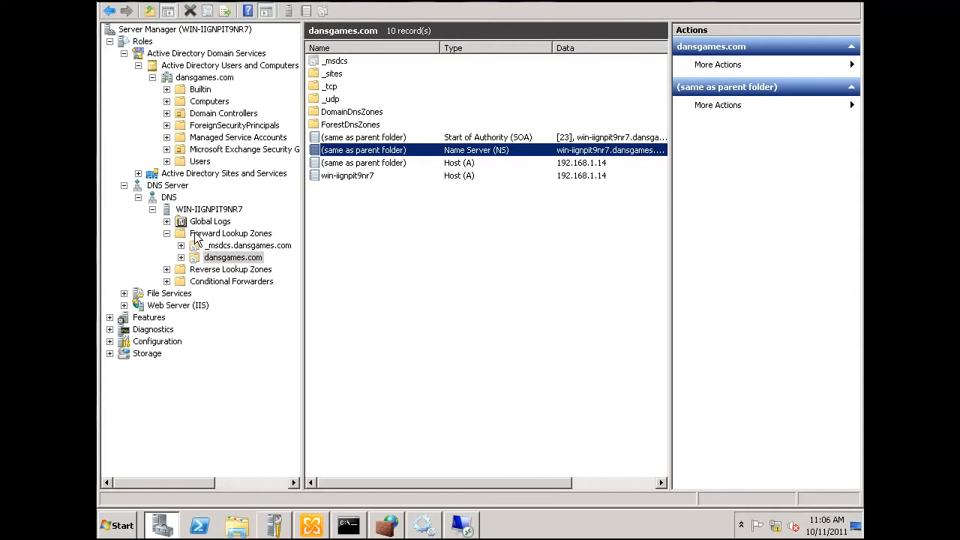
In the dansgames.com forward lookup zone's name server properties, start a new name server record for ns1.dansgames.com
{"action": "left_click", "coordinate": [195, 260]}
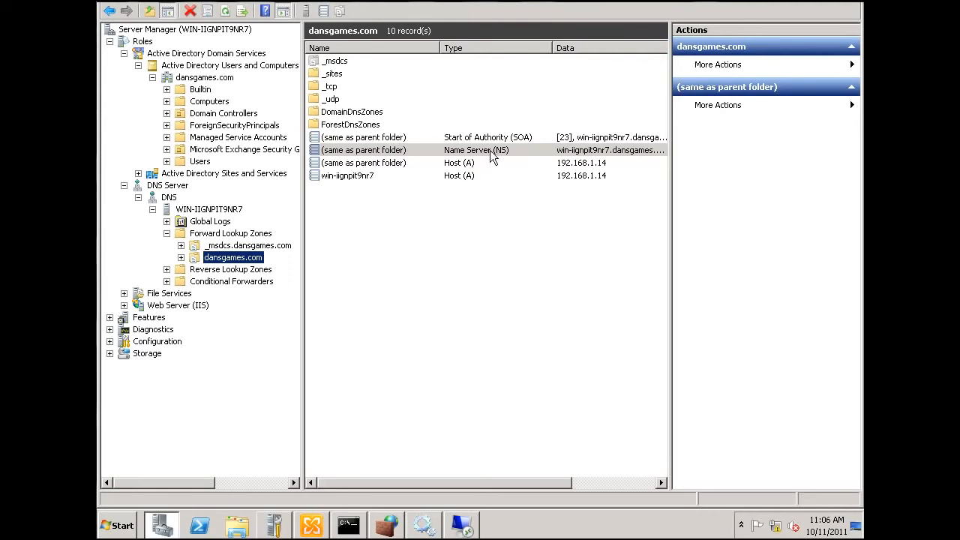
{"action": "left_click", "coordinate": [454, 151]}
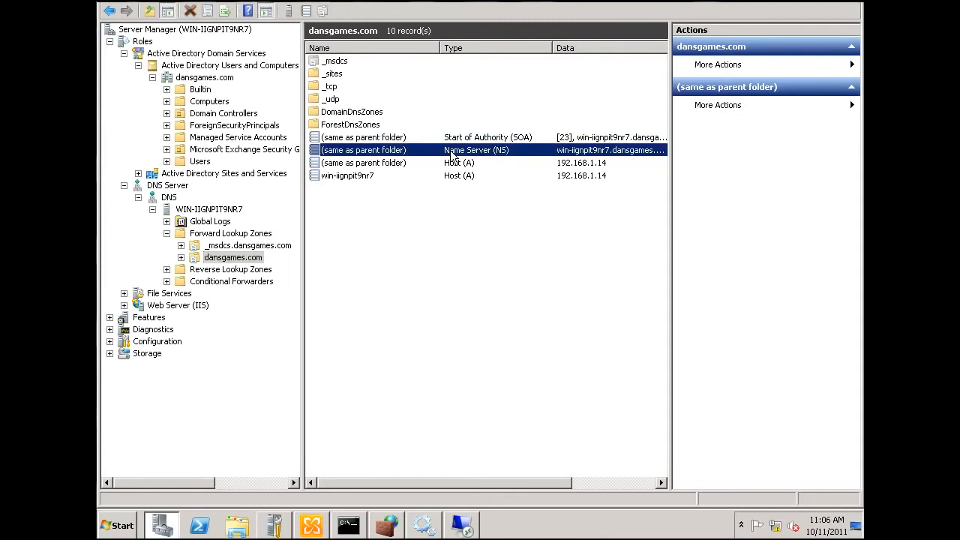
{"action": "double_click", "coordinate": [367, 156]}
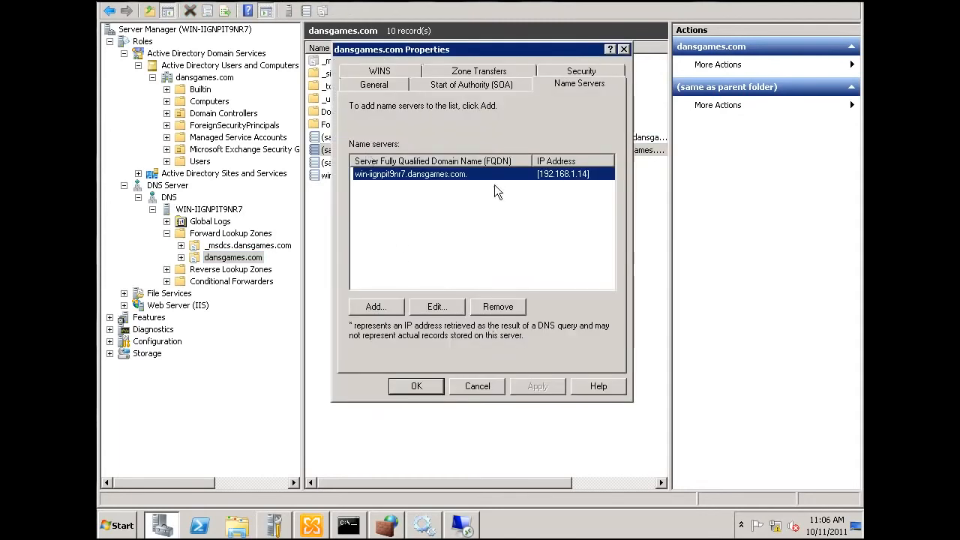
{"action": "left_click", "coordinate": [381, 306]}
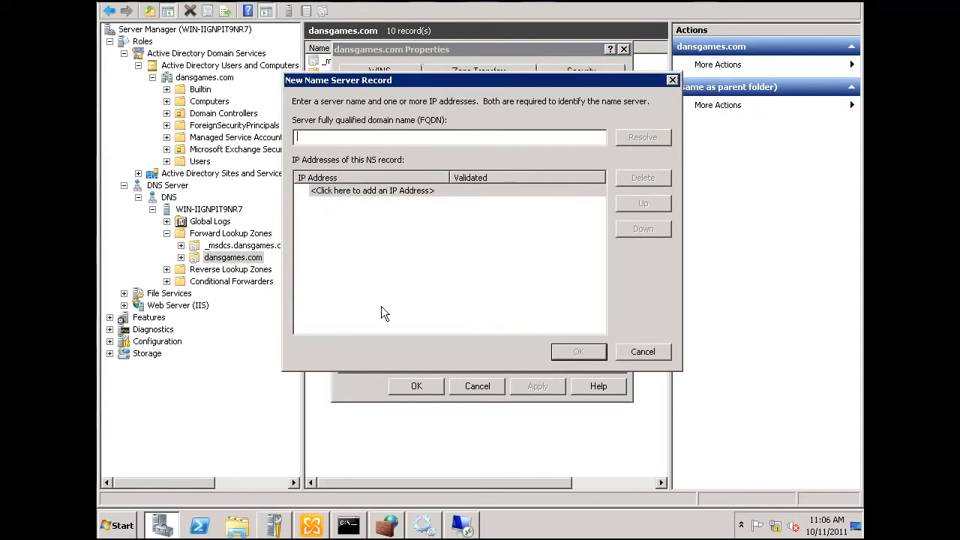
{"action": "type", "text": "ns1.dansgames.com"}
Give the new name server record the IP address 24.223.75.193 and apply the zone properties
{"action": "left_click", "coordinate": [369, 189]}
{"action": "type", "text": "2"}
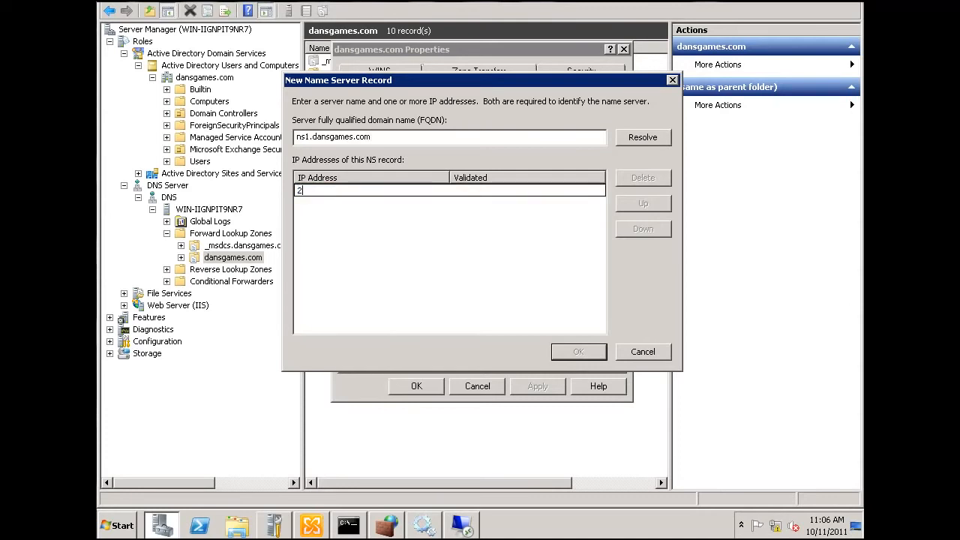
{"action": "type", "text": "4.223.75"}
{"action": "mouse_move", "coordinate": [459, 533]}
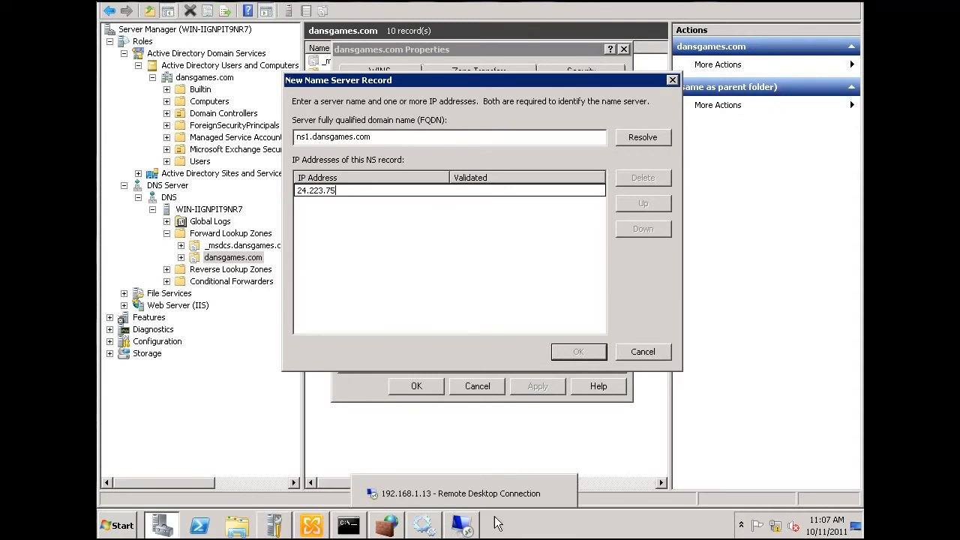
{"action": "mouse_move", "coordinate": [495, 538]}
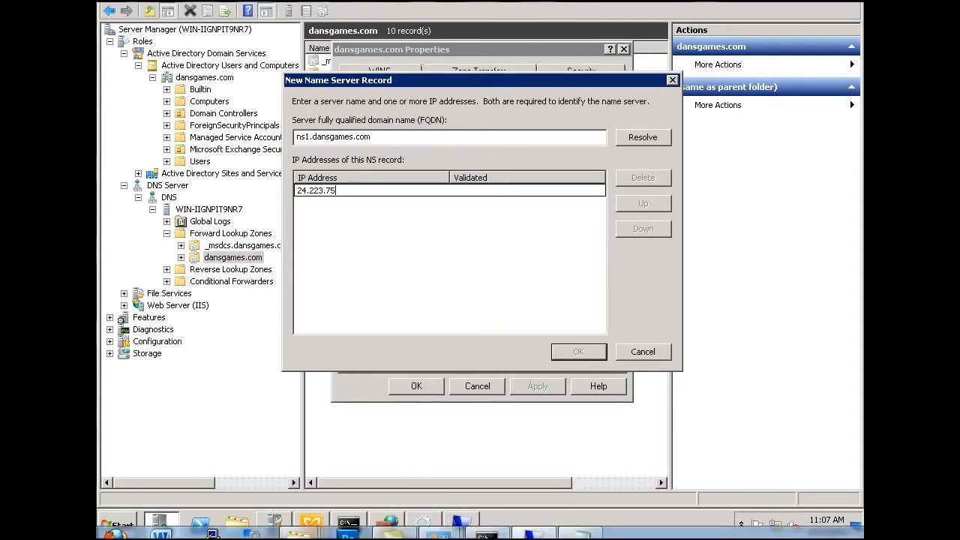
{"action": "type", "text": ".193"}
{"action": "key", "text": "Return"}
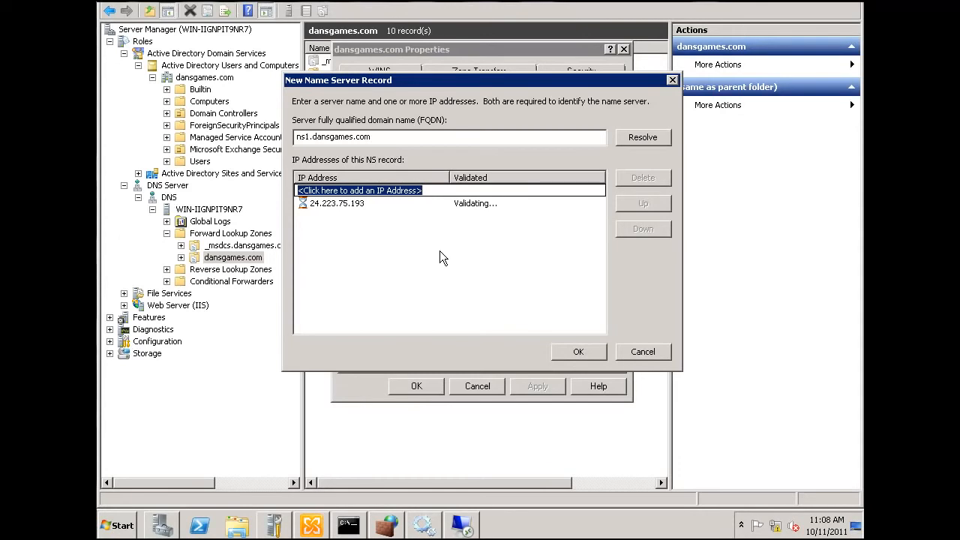
{"action": "left_click", "coordinate": [575, 353]}
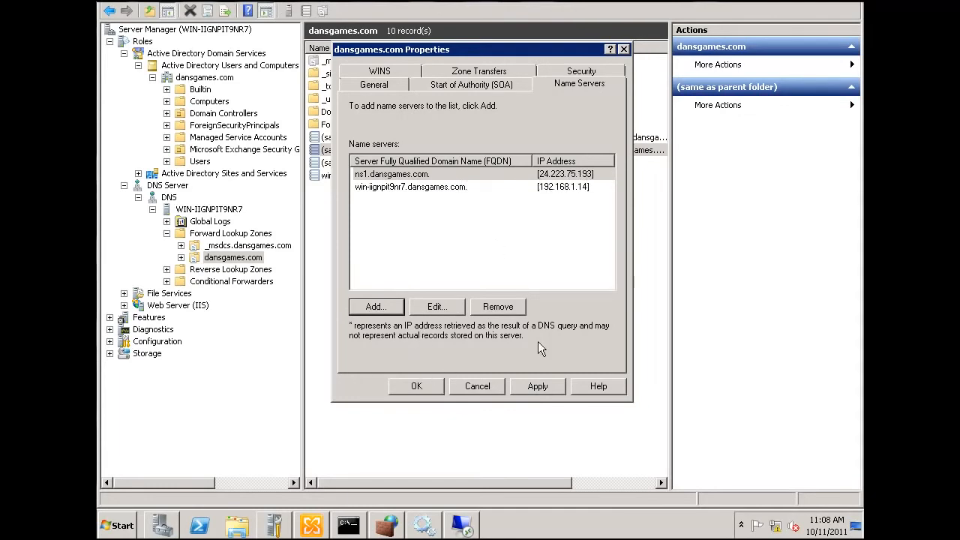
{"action": "left_click", "coordinate": [554, 389]}
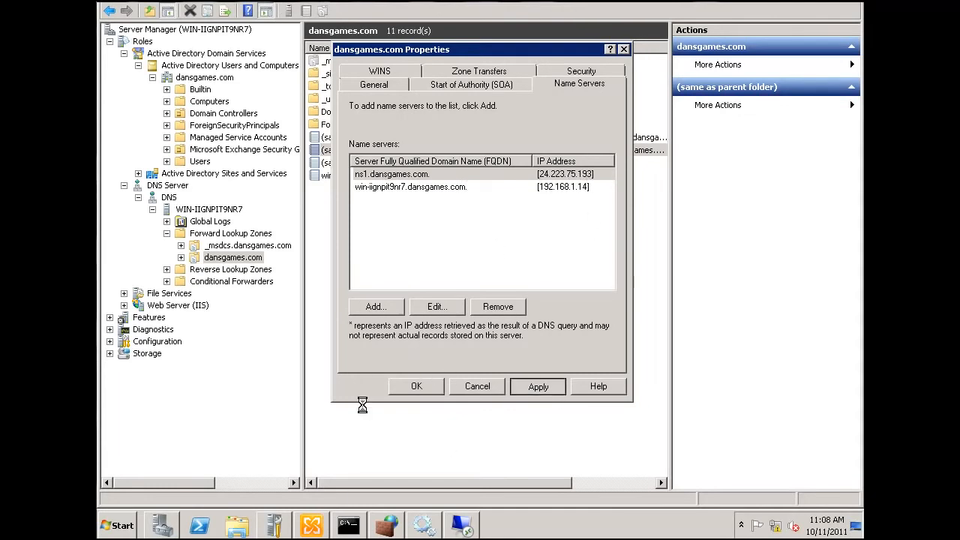
{"action": "left_click", "coordinate": [411, 390]}
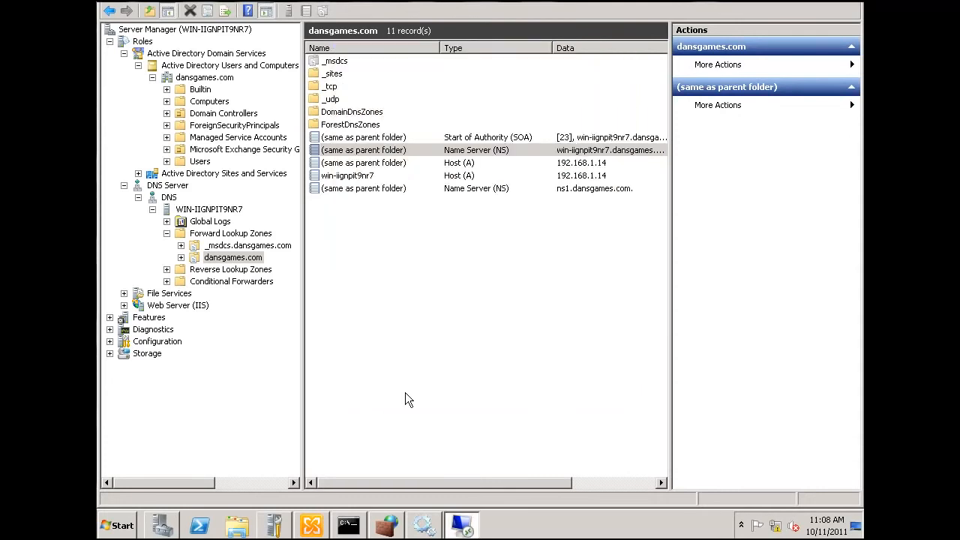
{"action": "left_click", "coordinate": [469, 190]}
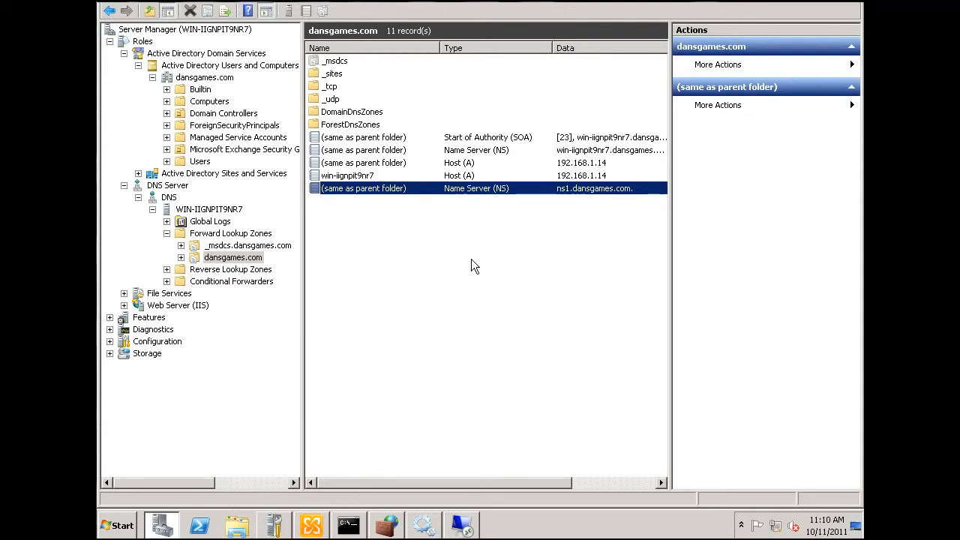
Change the parent-folder Host (A) record's IP address to 24.223.75.193
{"action": "left_click", "coordinate": [499, 164]}
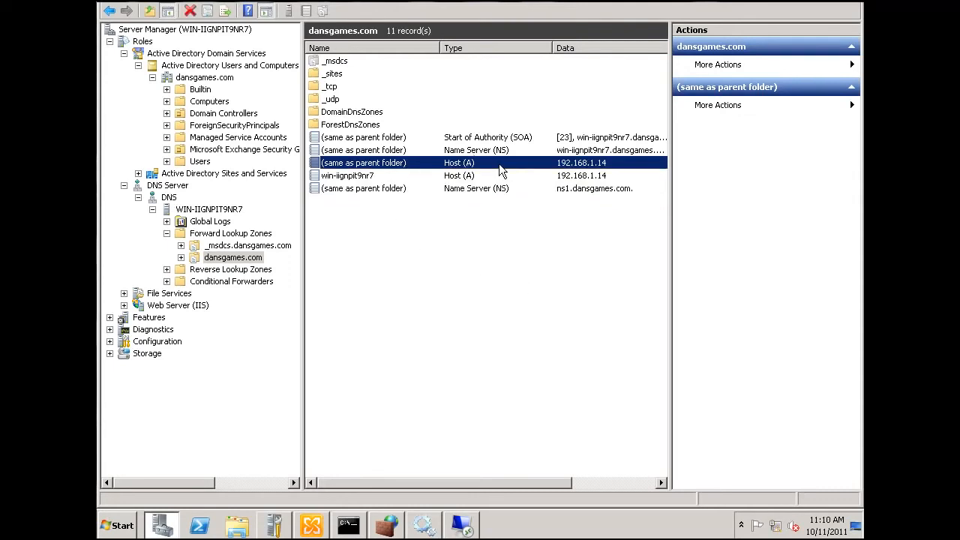
{"action": "double_click", "coordinate": [471, 164]}
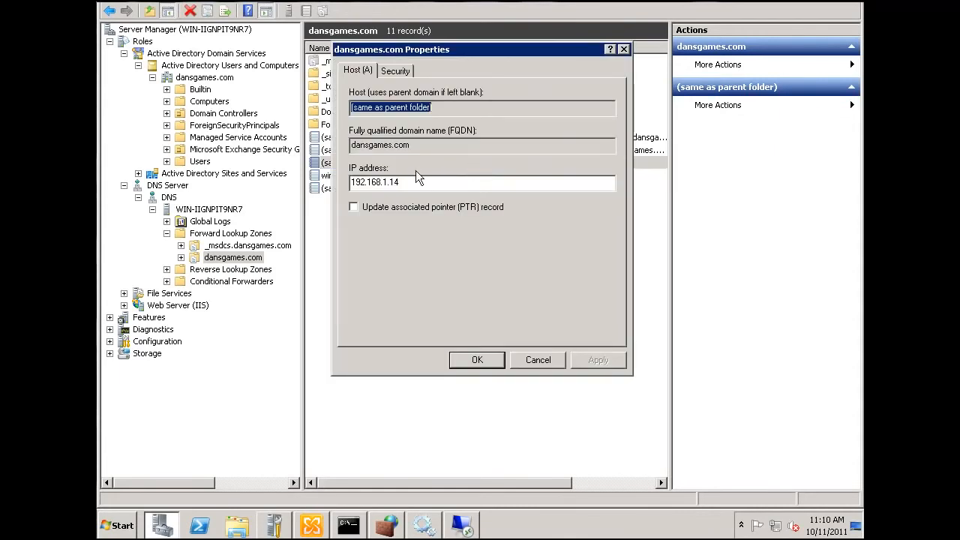
{"action": "key", "text": "BackSpace"}
{"action": "key", "text": "BackSpace"}
{"action": "key", "text": "BackSpace"}
{"action": "key", "text": "BackSpace"}
{"action": "key", "text": "BackSpace"}
{"action": "key", "text": "BackSpace"}
{"action": "key", "text": "BackSpace"}
{"action": "key", "text": "BackSpace"}
{"action": "key", "text": "BackSpace"}
{"action": "key", "text": "BackSpace"}
{"action": "key", "text": "BackSpace"}
{"action": "key", "text": "BackSpace"}
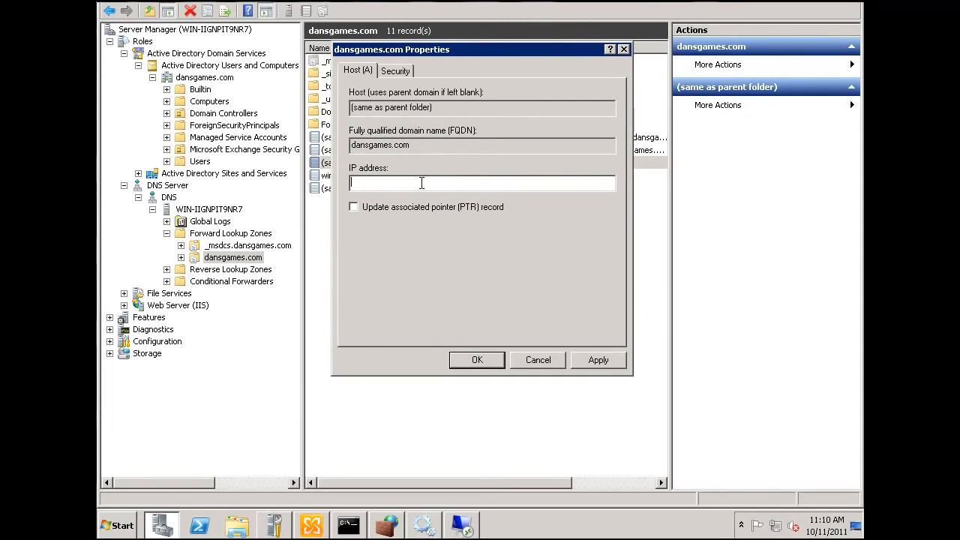
{"action": "type", "text": "24.223.75.193"}
{"action": "left_click", "coordinate": [483, 365]}
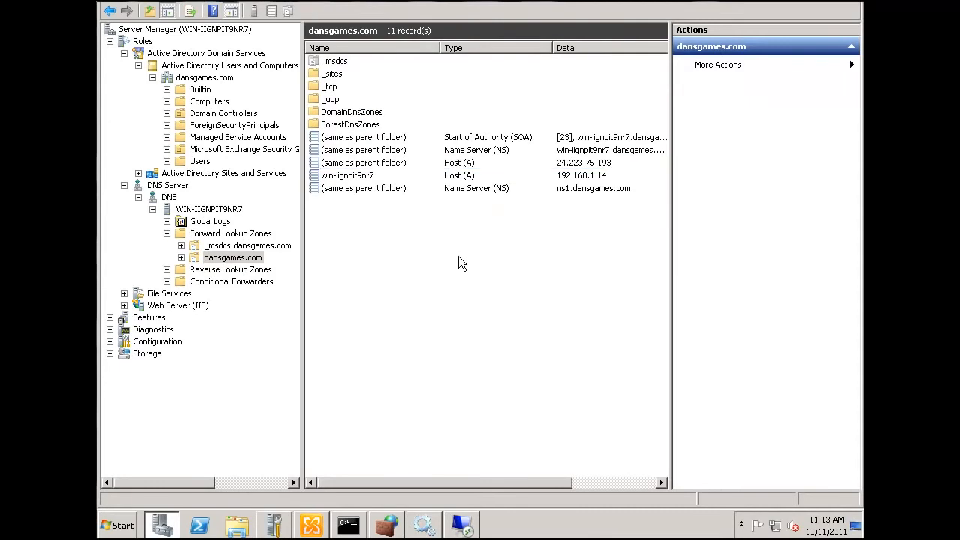
Add an alias (CNAME) record named www to the zone with dansgames.com as its target host
{"action": "right_click", "coordinate": [458, 256]}
{"action": "left_click", "coordinate": [486, 303]}
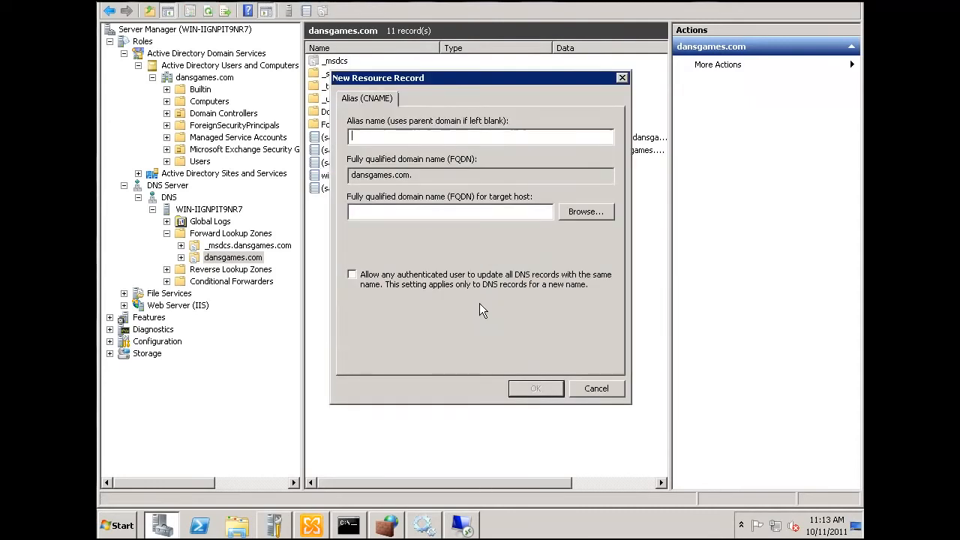
{"action": "type", "text": "ww"}
{"action": "type", "text": "w"}
{"action": "type", "text": "dan"}
{"action": "type", "text": "sgames"}
{"action": "type", "text": ".com"}
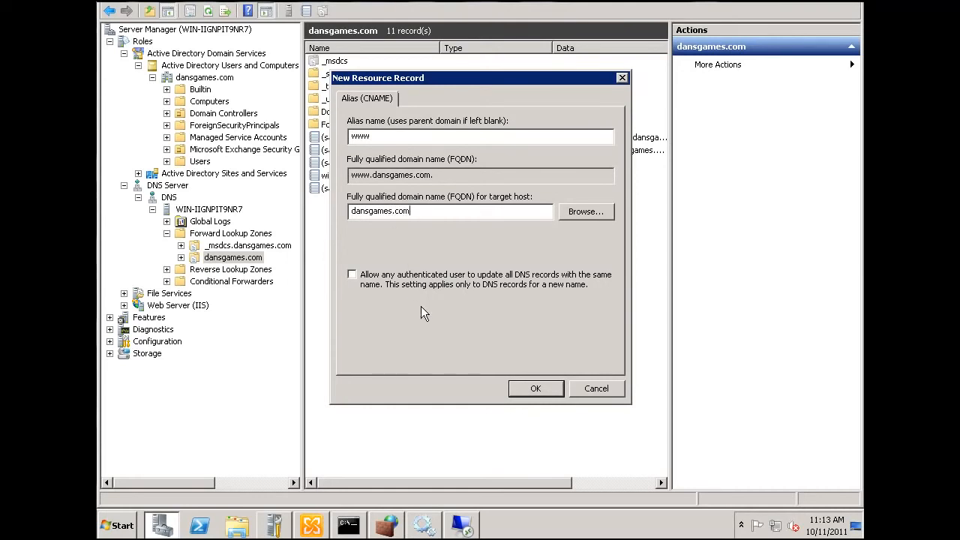
{"action": "left_click", "coordinate": [545, 388]}
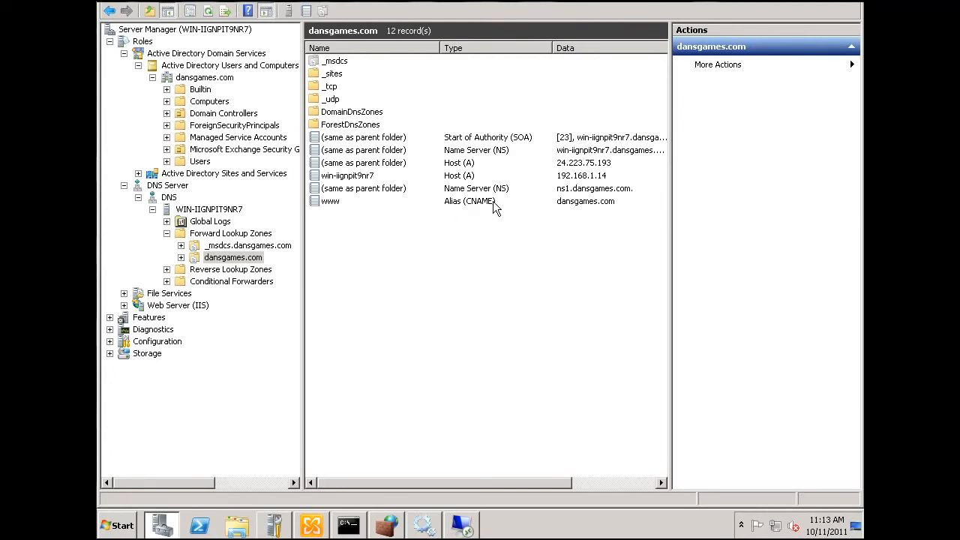
{"action": "left_click", "coordinate": [593, 191]}
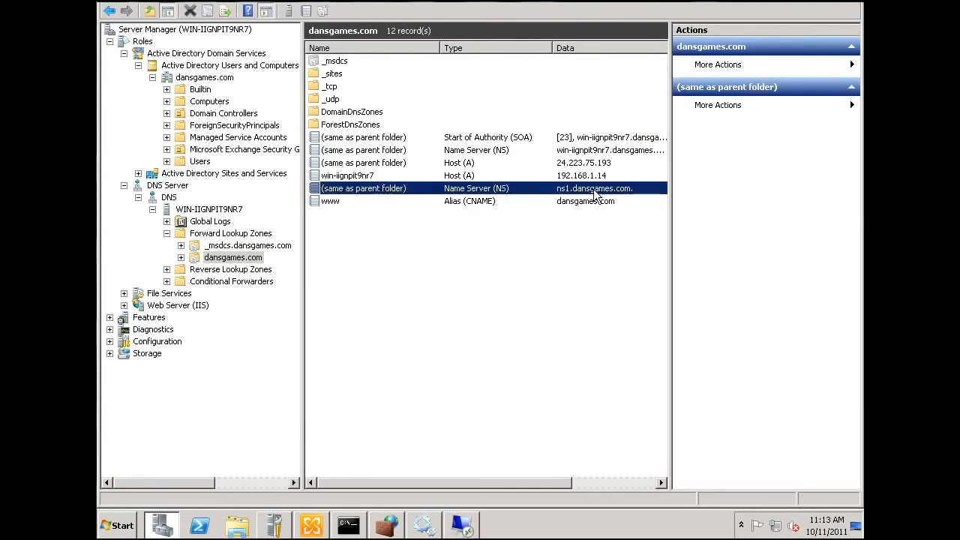
{"action": "left_click", "coordinate": [598, 166]}
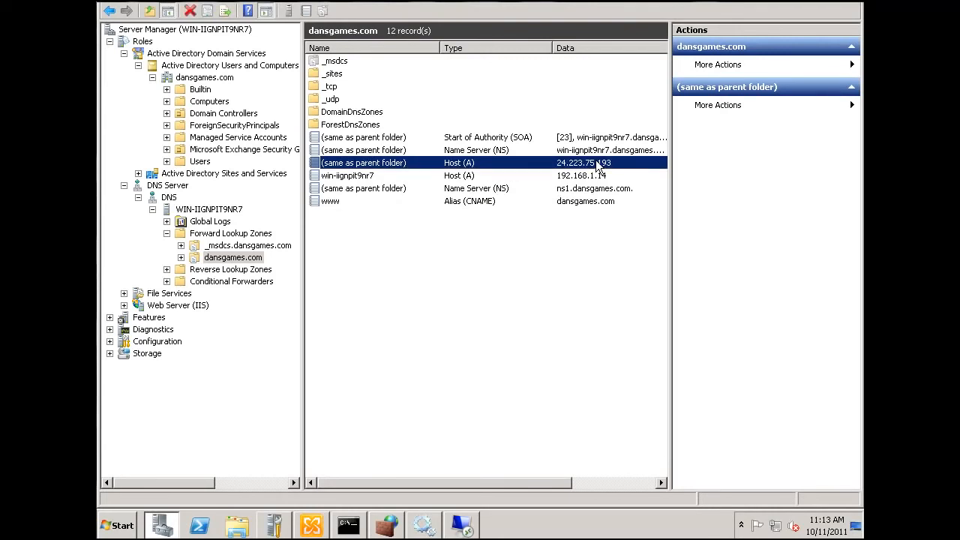
Add a mail exchanger (MX) record for the parent domain that points to mail.dansgames.com
{"action": "left_click", "coordinate": [473, 260]}
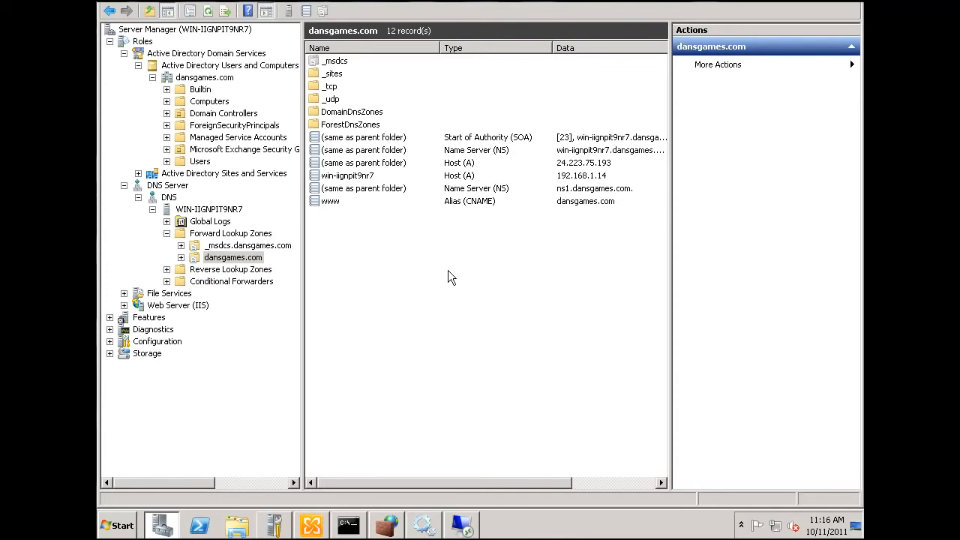
{"action": "right_click", "coordinate": [429, 260]}
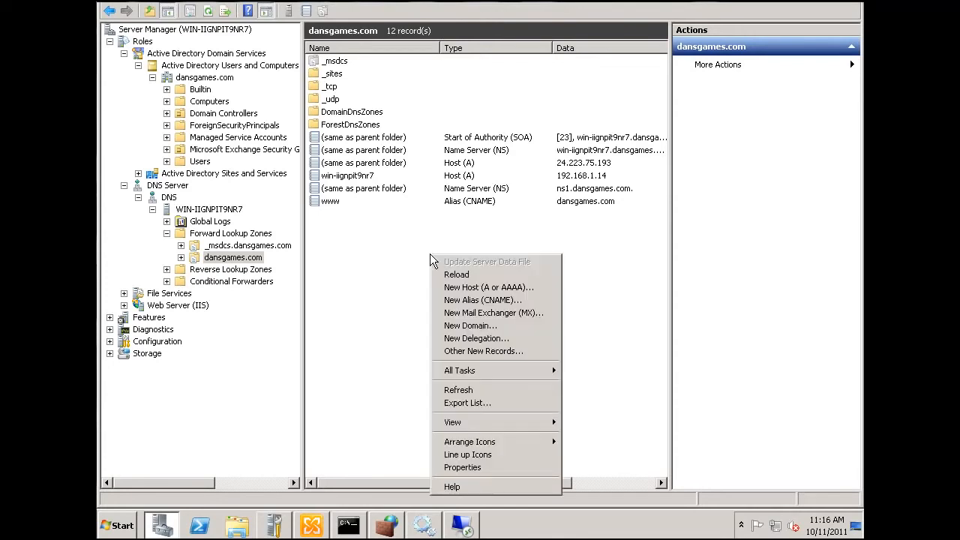
{"action": "left_click", "coordinate": [509, 313]}
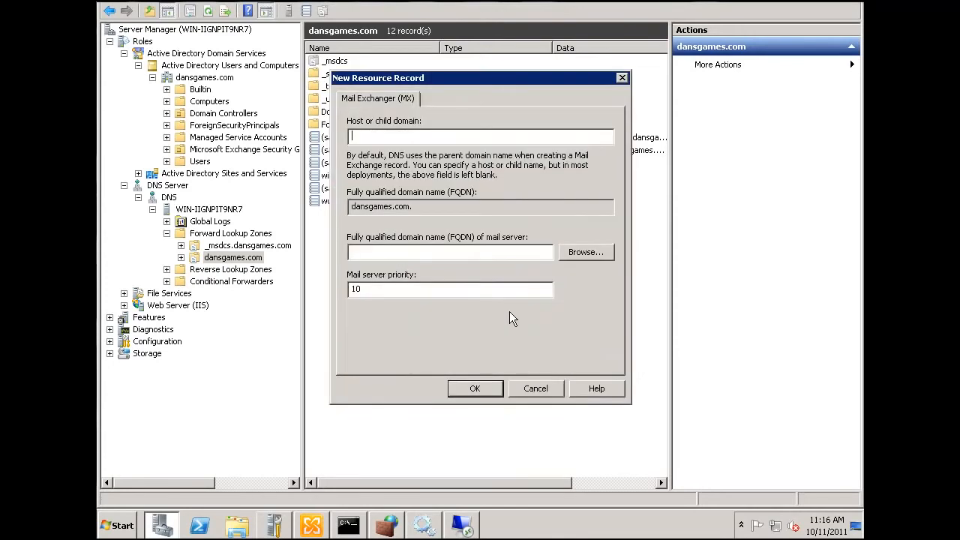
{"action": "left_click", "coordinate": [371, 253]}
{"action": "type", "text": "mail.dansgames.com"}
{"action": "left_click", "coordinate": [473, 390]}
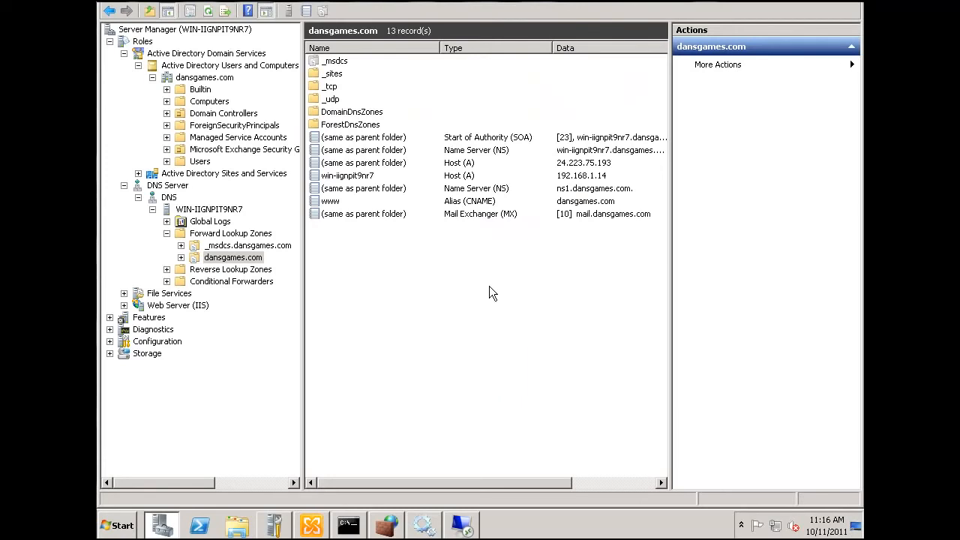
{"action": "left_click", "coordinate": [458, 218]}
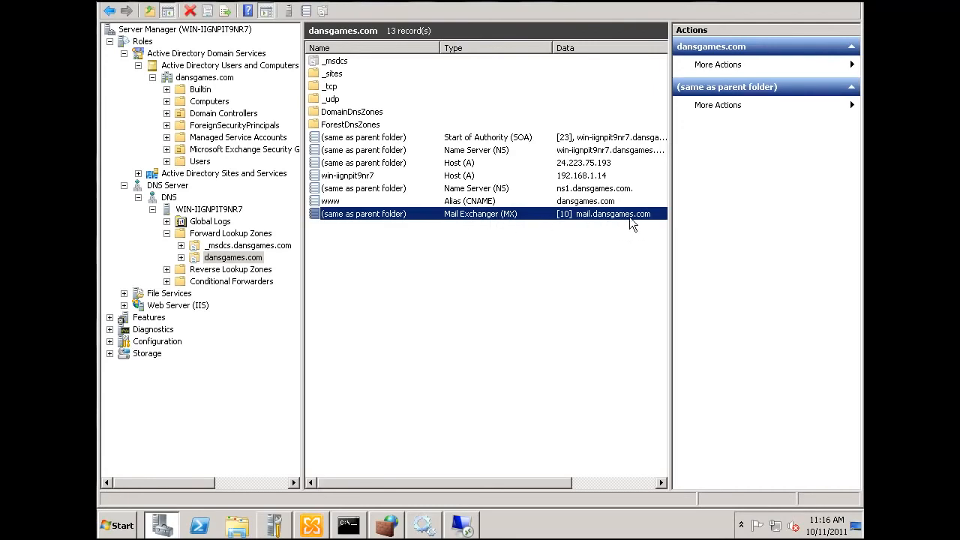
Add a host (A) record named mail with the IP address 24.223.75.193
{"action": "right_click", "coordinate": [408, 268]}
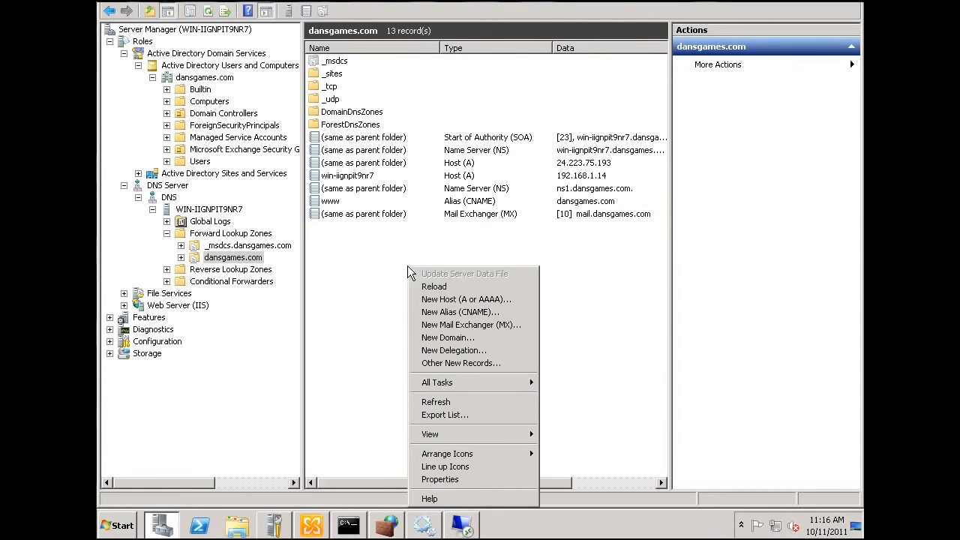
{"action": "left_click", "coordinate": [457, 300]}
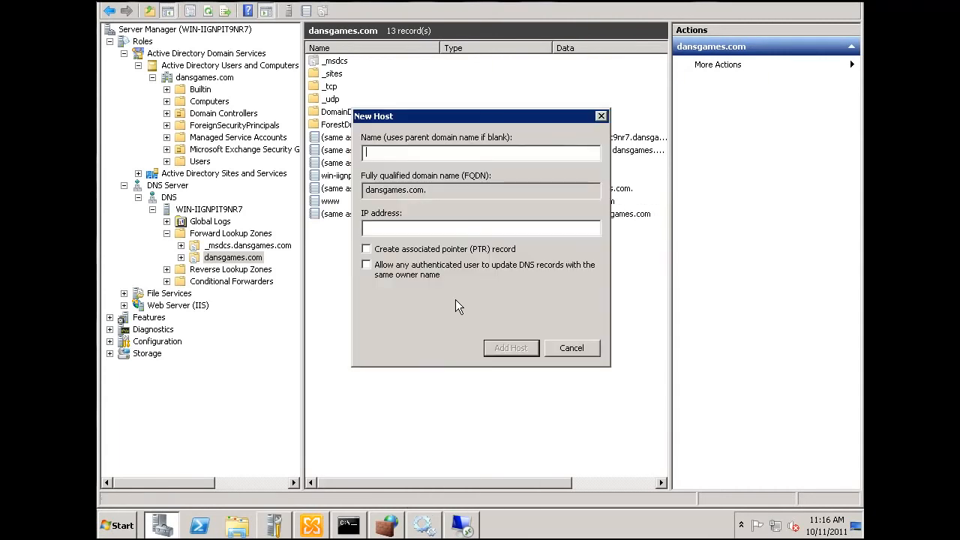
{"action": "type", "text": "mail"}
{"action": "type", "text": "24"}
{"action": "type", "text": ".223"}
{"action": "type", "text": ".75"}
{"action": "type", "text": ".193"}
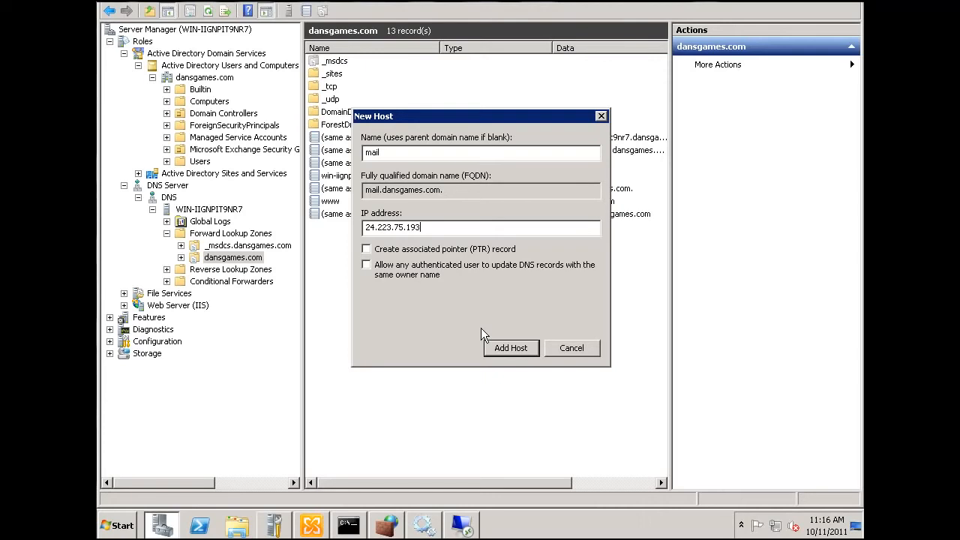
{"action": "left_click", "coordinate": [516, 351]}
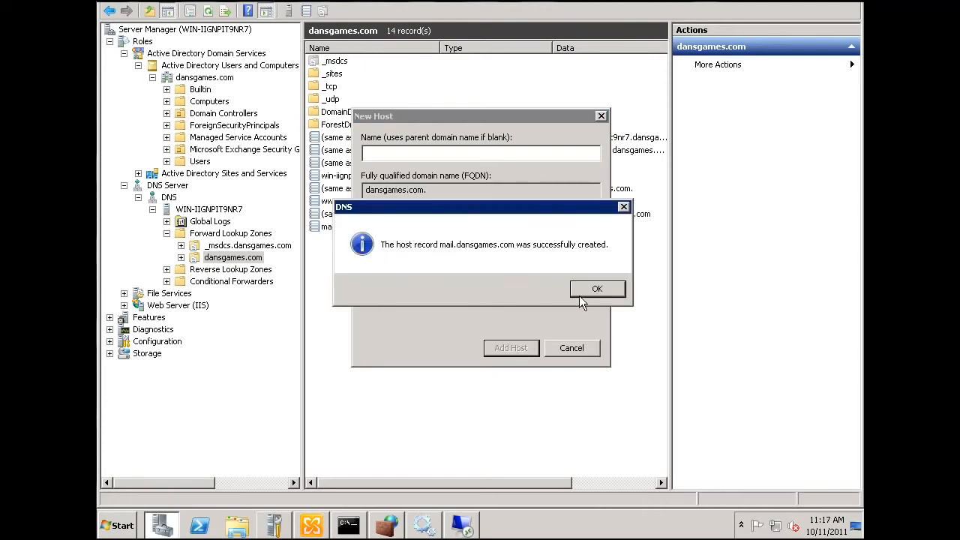
{"action": "left_click", "coordinate": [587, 291]}
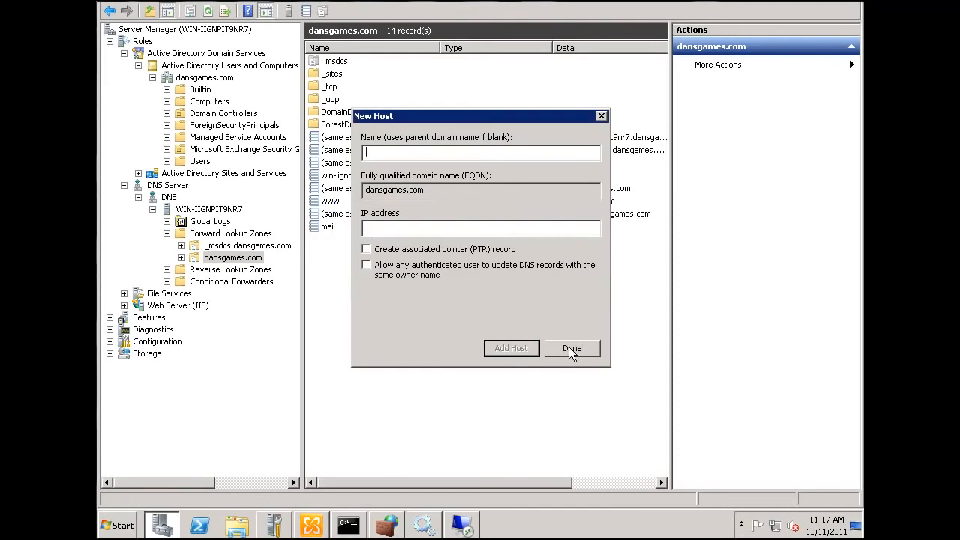
Add a host (A) record named ns1 with the IP address 24.233.75.193 to the dansgames.com zone
{"action": "left_click", "coordinate": [570, 348]}
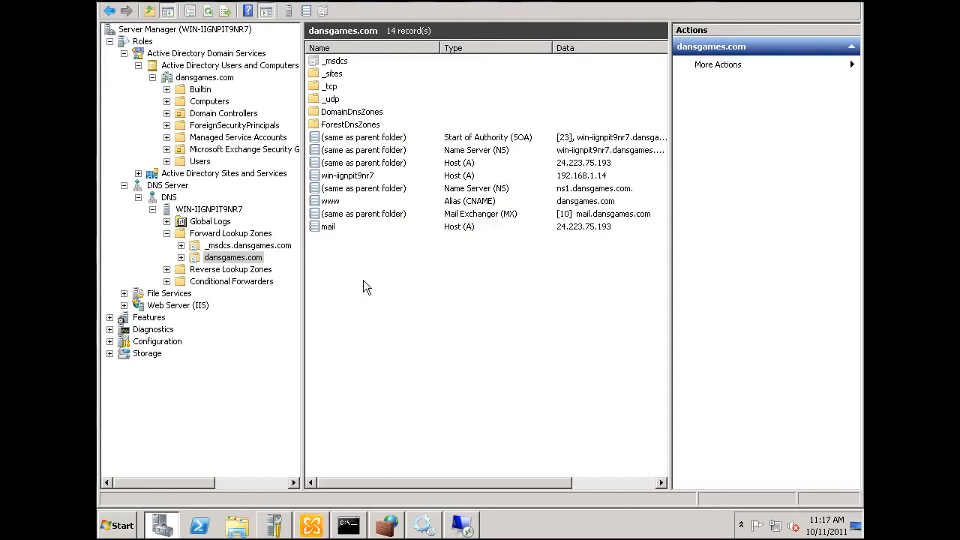
{"action": "left_click", "coordinate": [555, 228]}
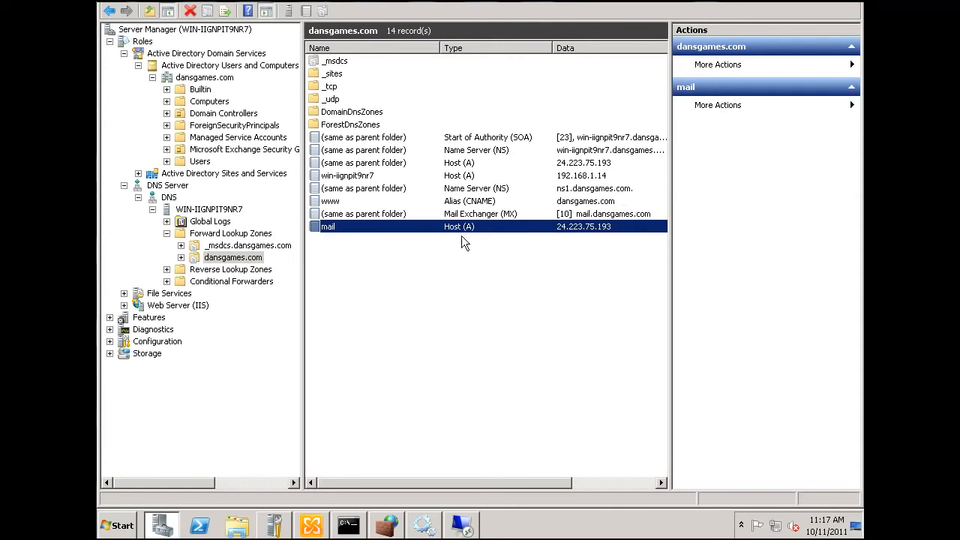
{"action": "right_click", "coordinate": [462, 272]}
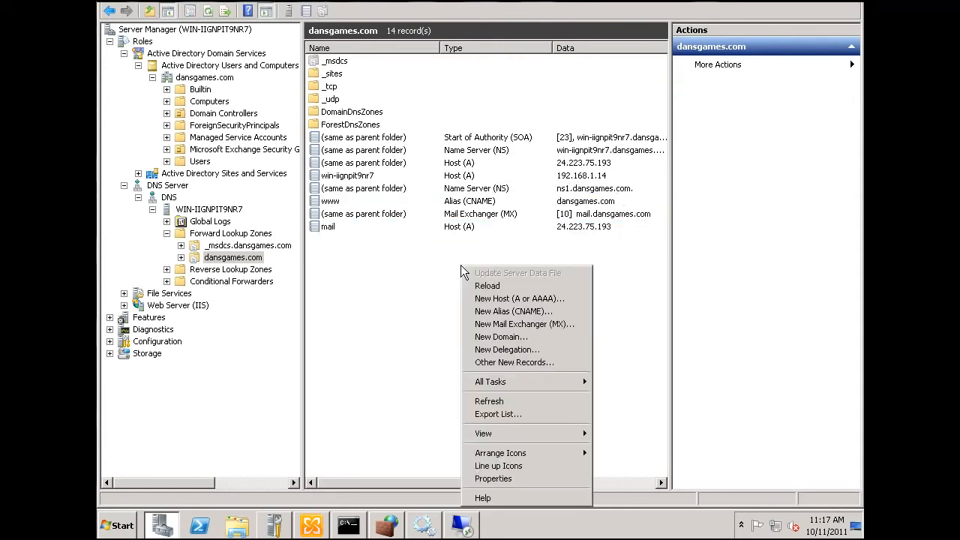
{"action": "left_click", "coordinate": [507, 298]}
{"action": "type", "text": "ns1"}
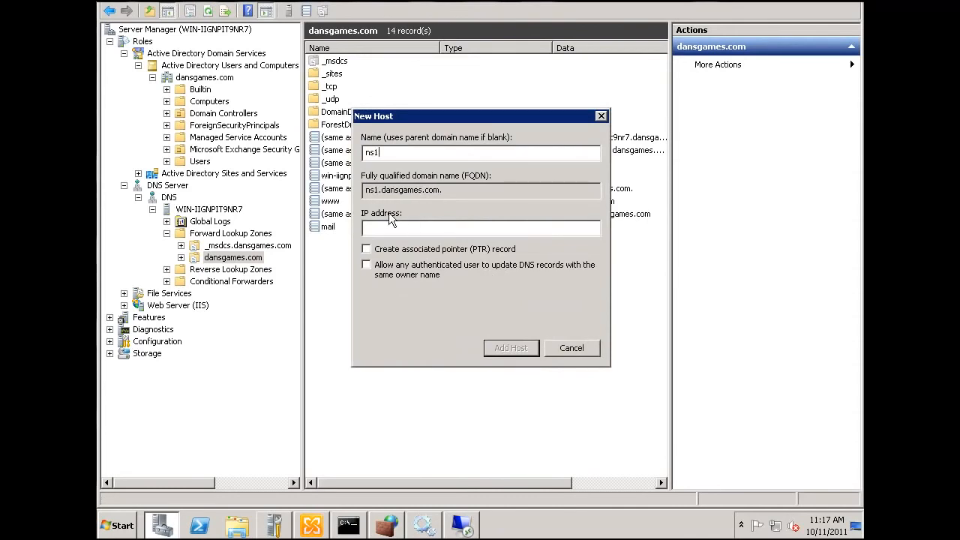
{"action": "type", "text": "24.233.75.193"}
{"action": "left_click", "coordinate": [508, 347]}
{"action": "key", "text": "Return"}
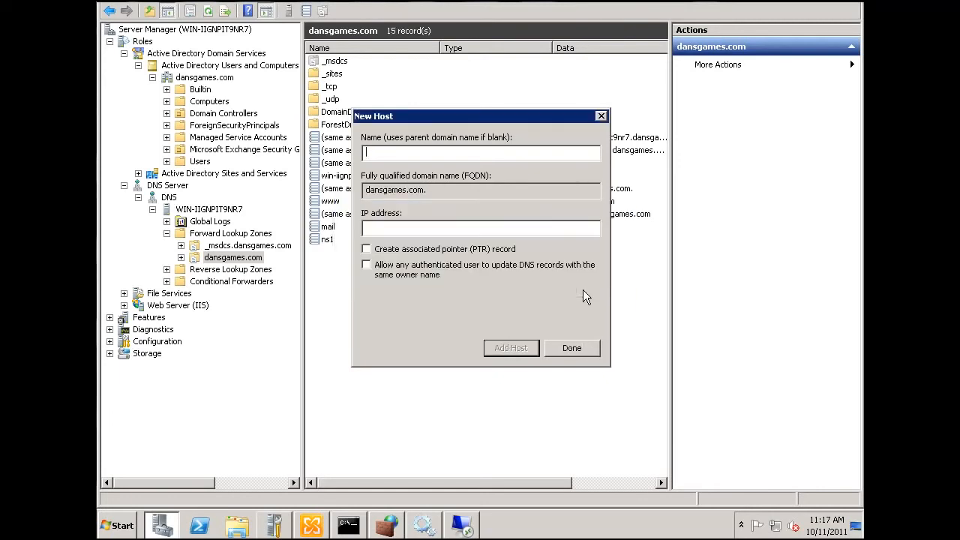
{"action": "left_click", "coordinate": [566, 350]}
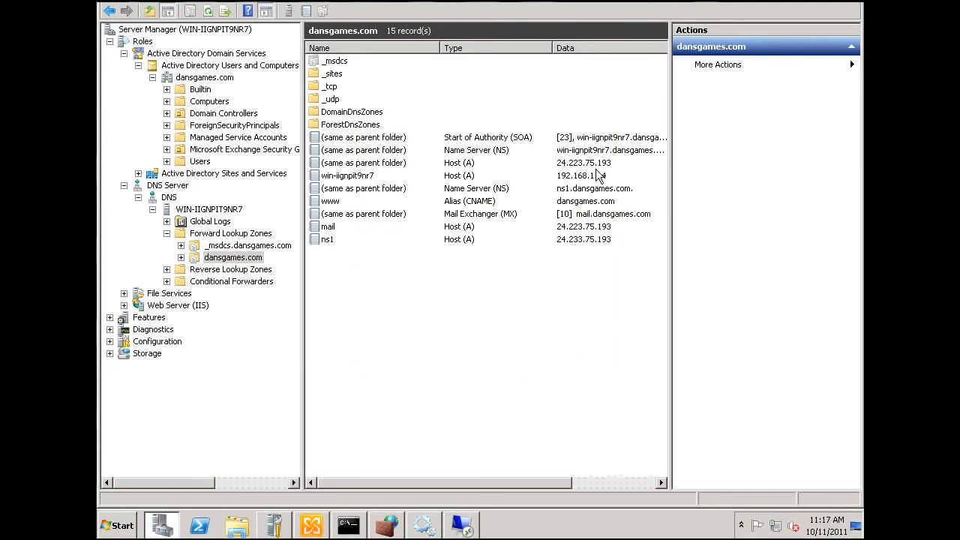
Try to change the ns1 host record's IP address to 24.223.75.193
{"action": "left_click", "coordinate": [477, 240]}
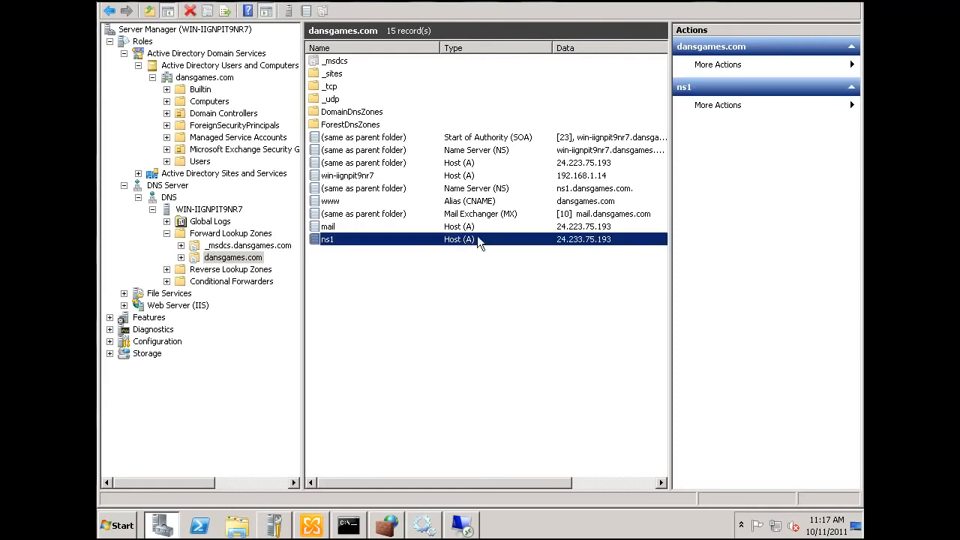
{"action": "double_click", "coordinate": [573, 240]}
{"action": "left_click", "coordinate": [373, 184]}
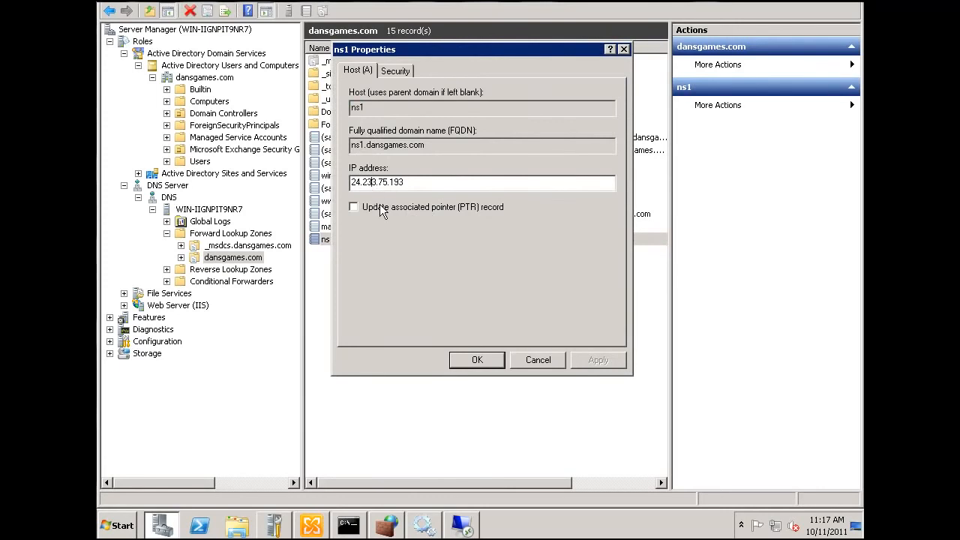
{"action": "key", "text": "BackSpace"}
{"action": "type", "text": "2"}
{"action": "left_click", "coordinate": [477, 363]}
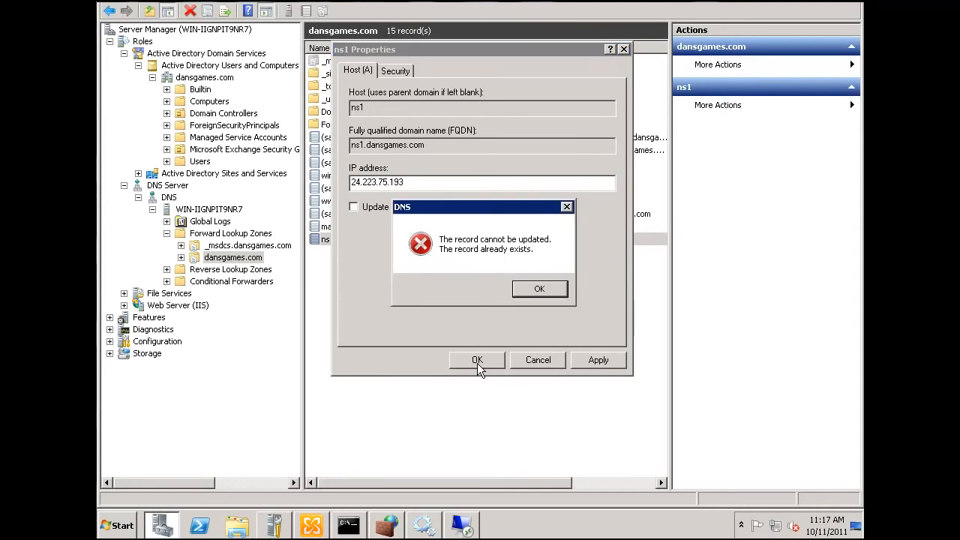
{"action": "left_click", "coordinate": [536, 292]}
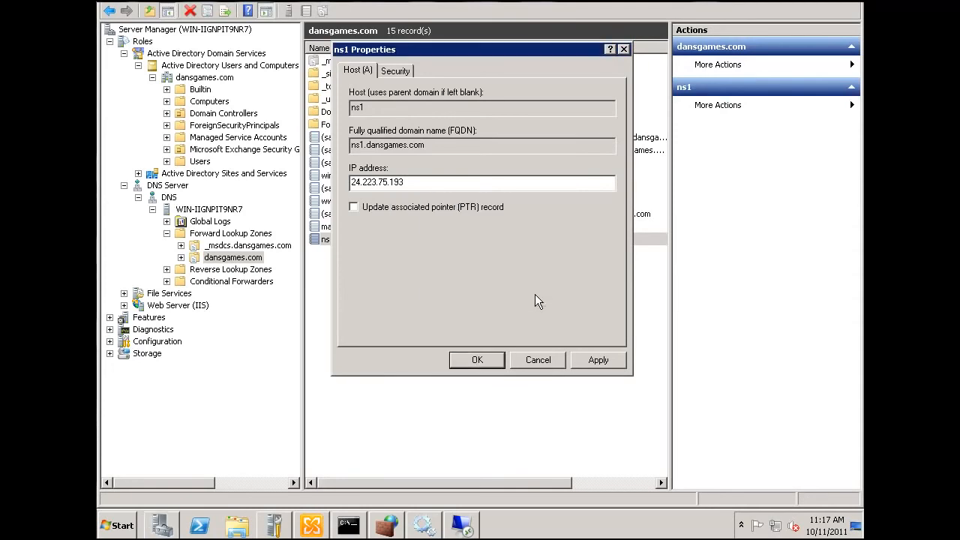
{"action": "left_click", "coordinate": [485, 361]}
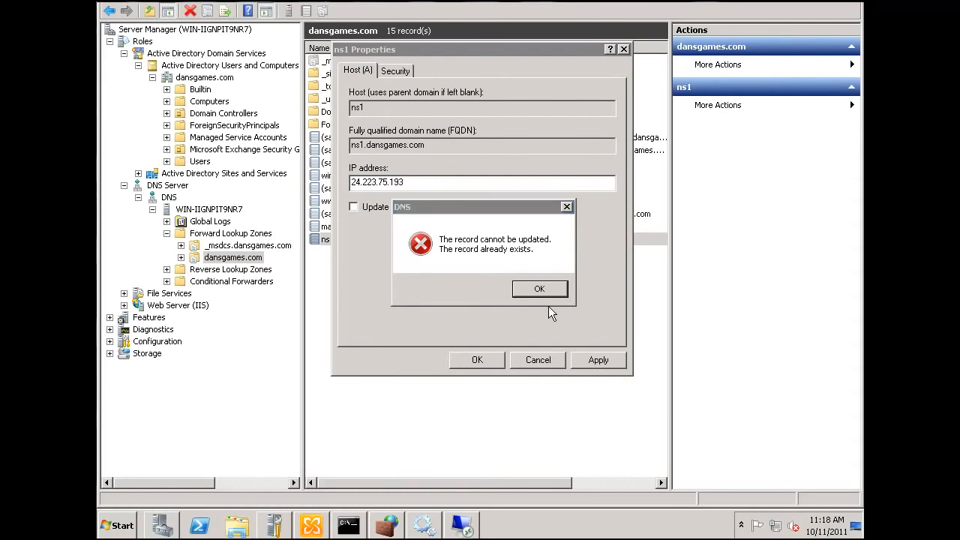
{"action": "left_click", "coordinate": [542, 291]}
{"action": "left_click", "coordinate": [608, 360]}
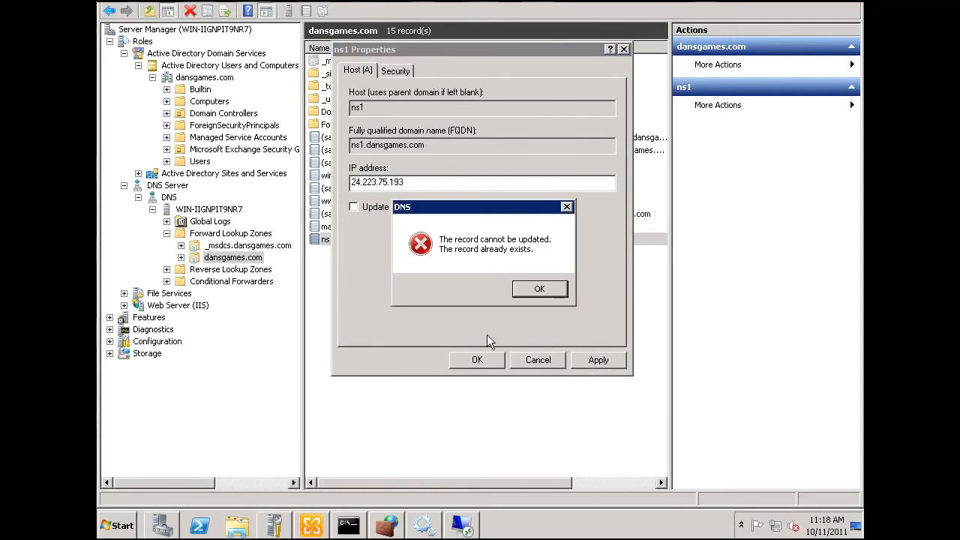
{"action": "left_click", "coordinate": [536, 290]}
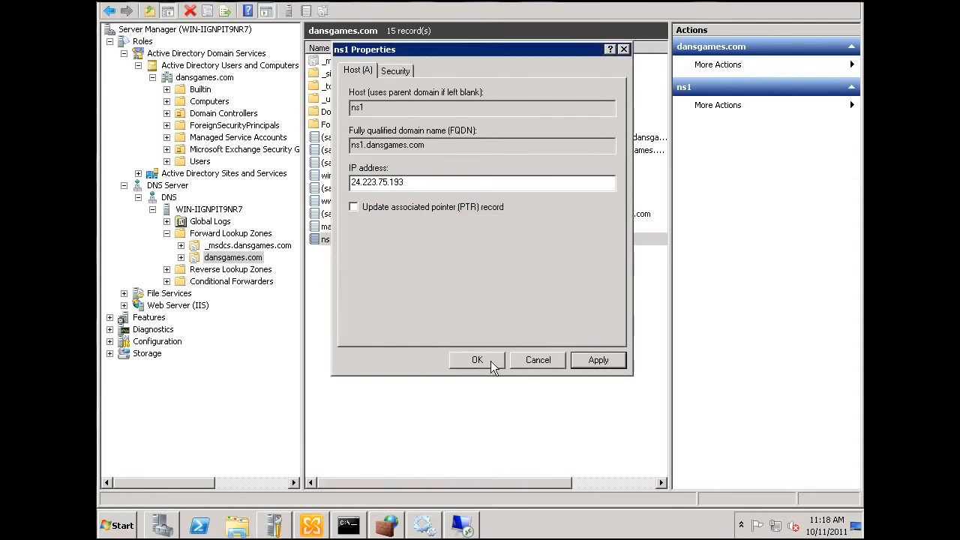
{"action": "left_click", "coordinate": [533, 360]}
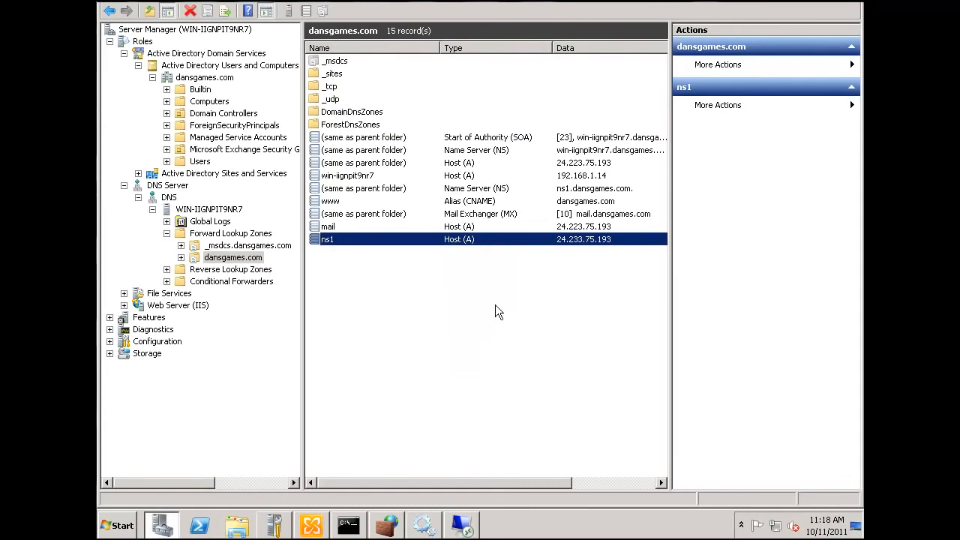
Delete the ns1 host record from the dansgames.com zone
{"action": "right_click", "coordinate": [435, 236]}
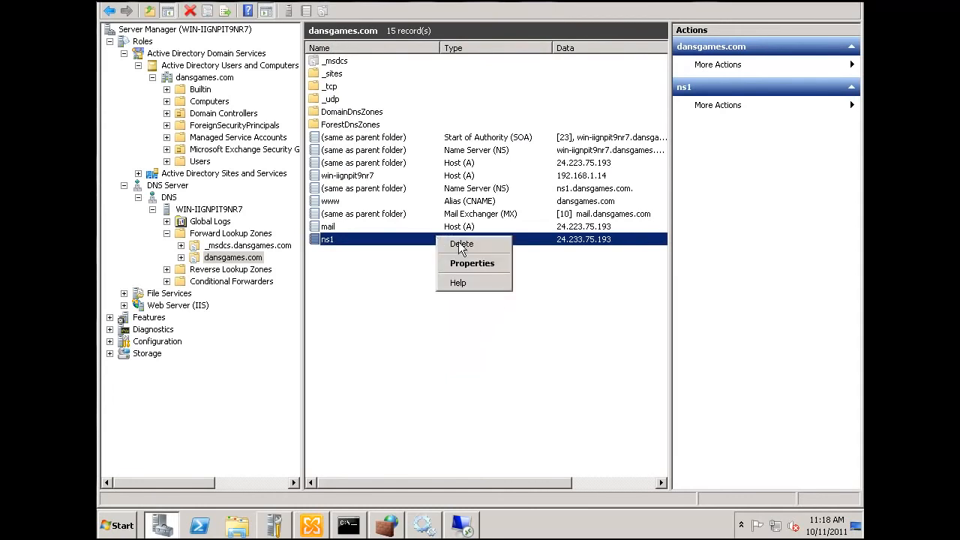
{"action": "left_click", "coordinate": [456, 246]}
{"action": "left_click", "coordinate": [531, 293]}
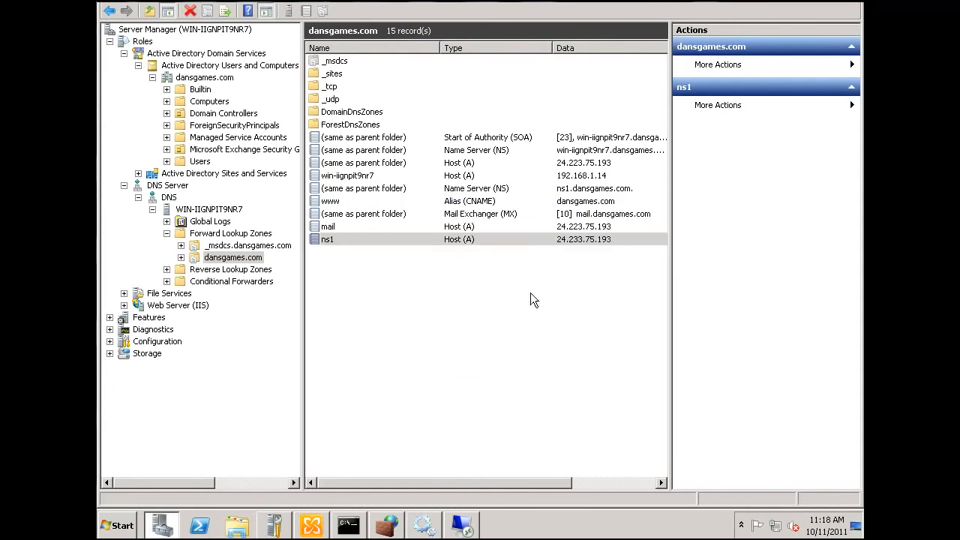
Try to add a host (A) record named ns1 with the IP address 24.223.75.193
{"action": "right_click", "coordinate": [477, 284]}
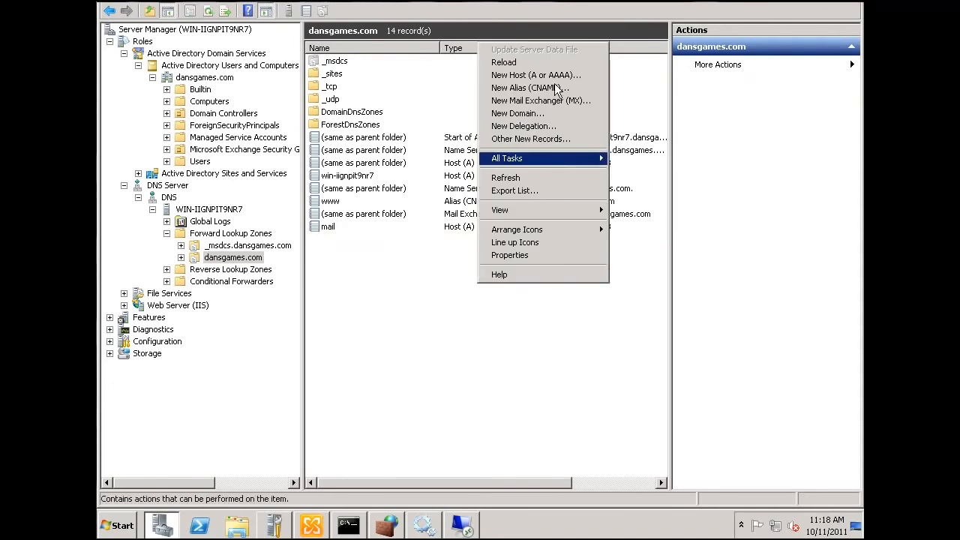
{"action": "left_click", "coordinate": [529, 75]}
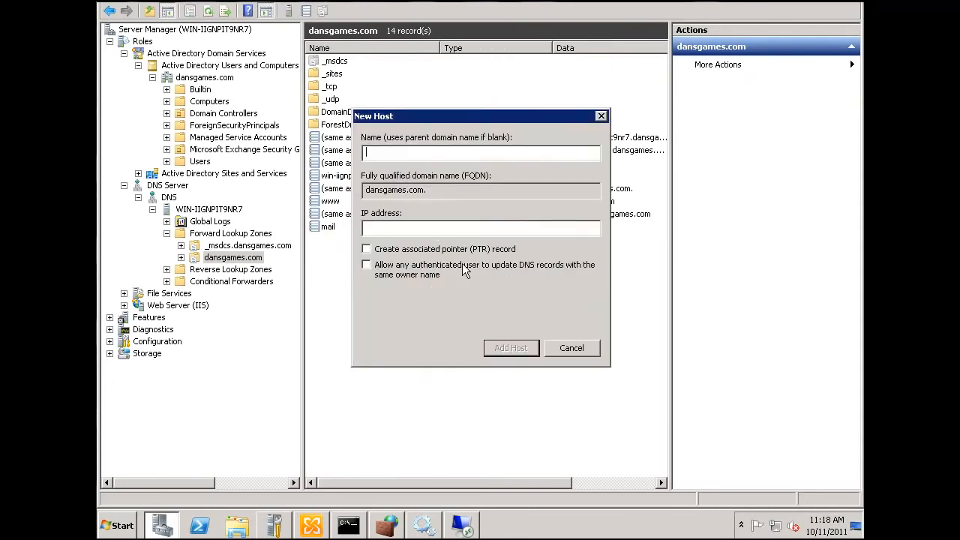
{"action": "type", "text": "ns1"}
{"action": "left_click", "coordinate": [419, 227]}
{"action": "type", "text": "24.223.75.193"}
{"action": "left_click", "coordinate": [511, 348]}
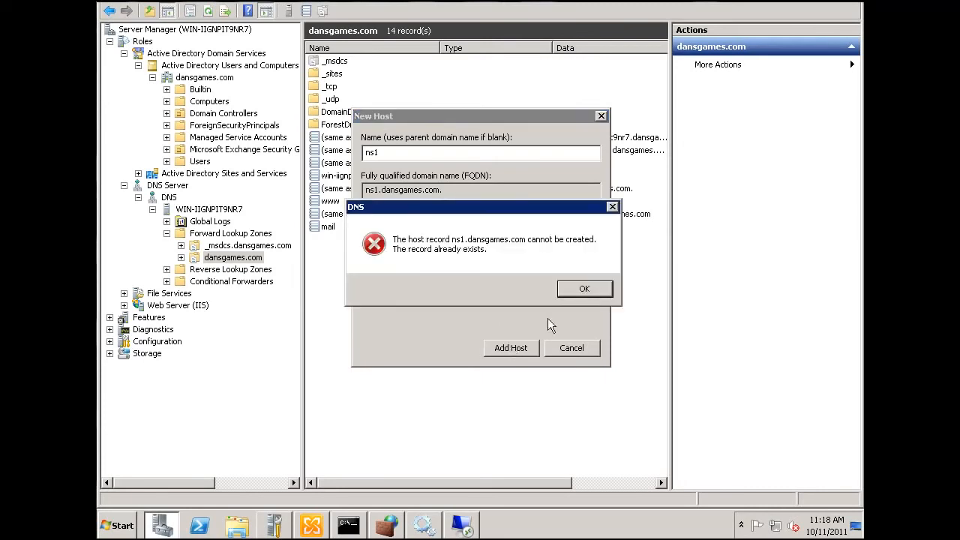
{"action": "left_click", "coordinate": [584, 289]}
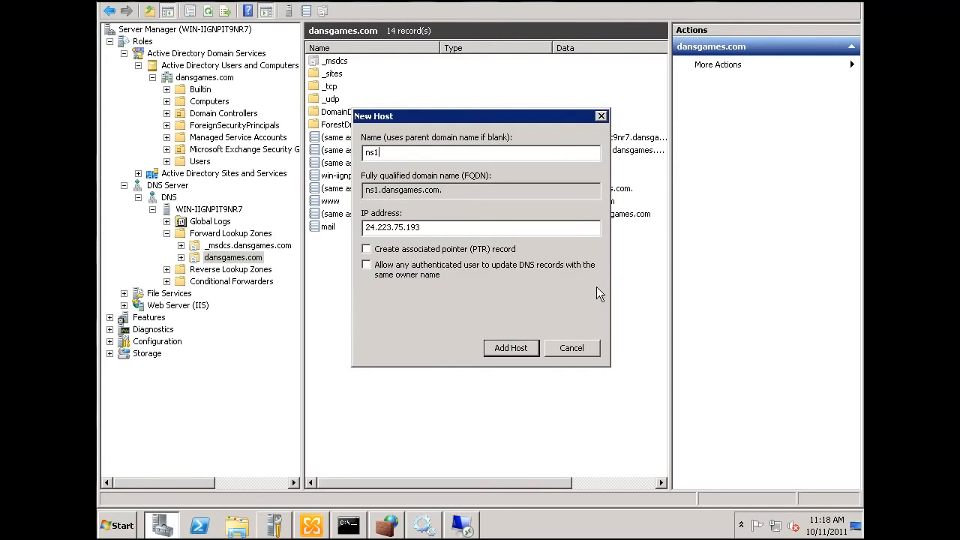
{"action": "left_click", "coordinate": [522, 347]}
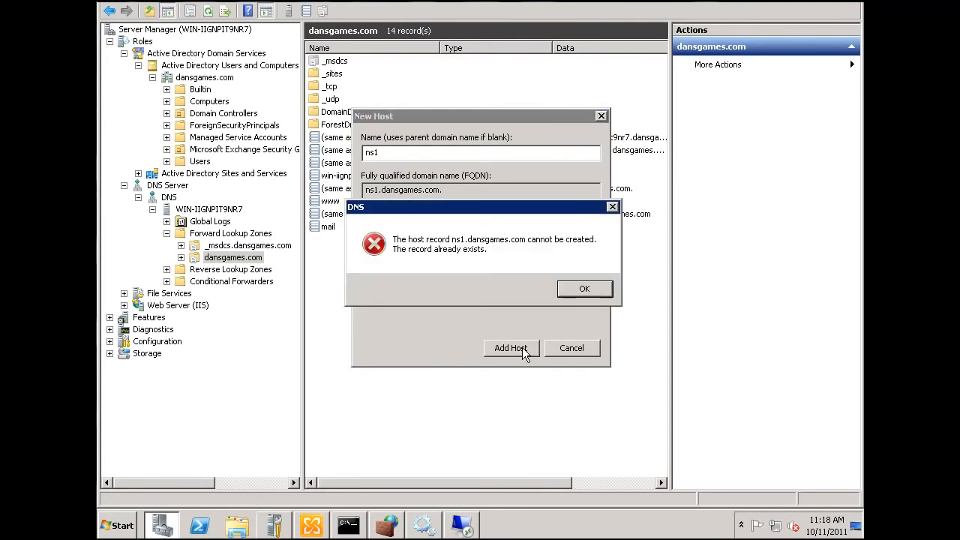
{"action": "left_click", "coordinate": [581, 291]}
{"action": "left_click", "coordinate": [577, 349]}
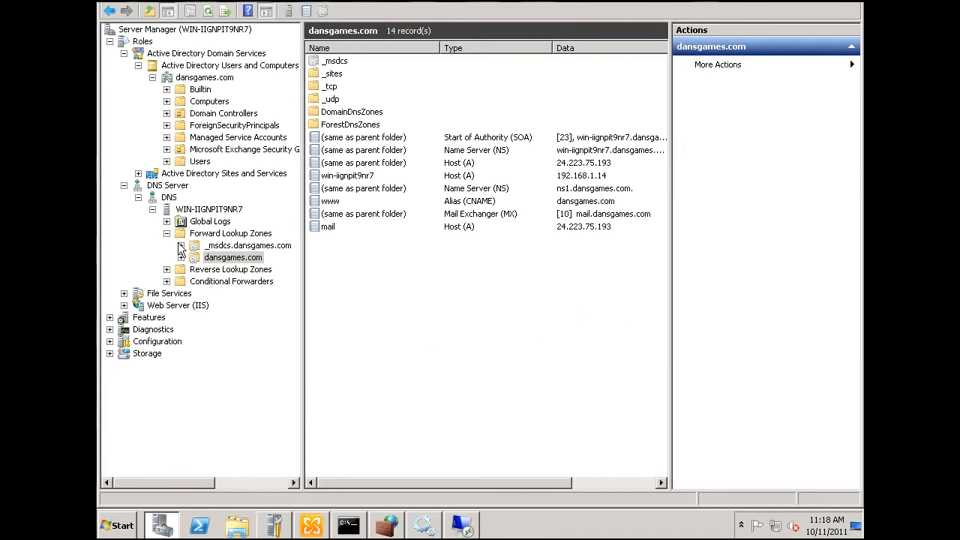
Refresh the DNS node and the dansgames.com forward lookup zone, and check the zone's ns1 host record
{"action": "left_click", "coordinate": [152, 199]}
{"action": "right_click", "coordinate": [152, 198]}
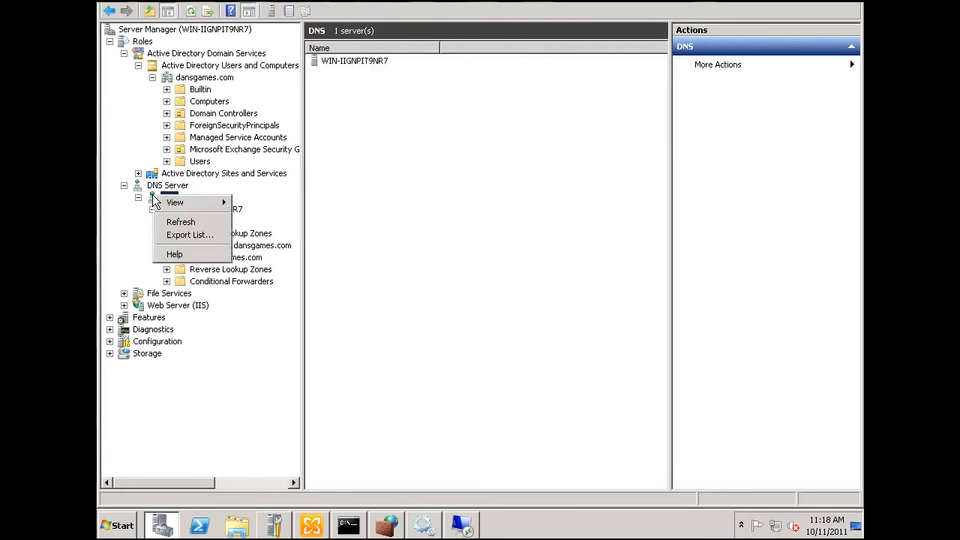
{"action": "left_click", "coordinate": [188, 222]}
{"action": "left_click", "coordinate": [209, 209]}
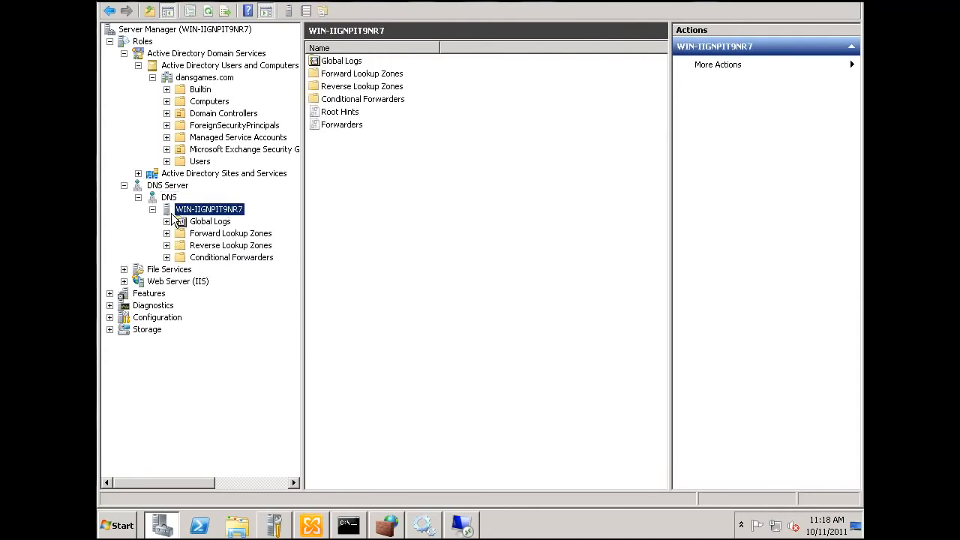
{"action": "left_click", "coordinate": [181, 236]}
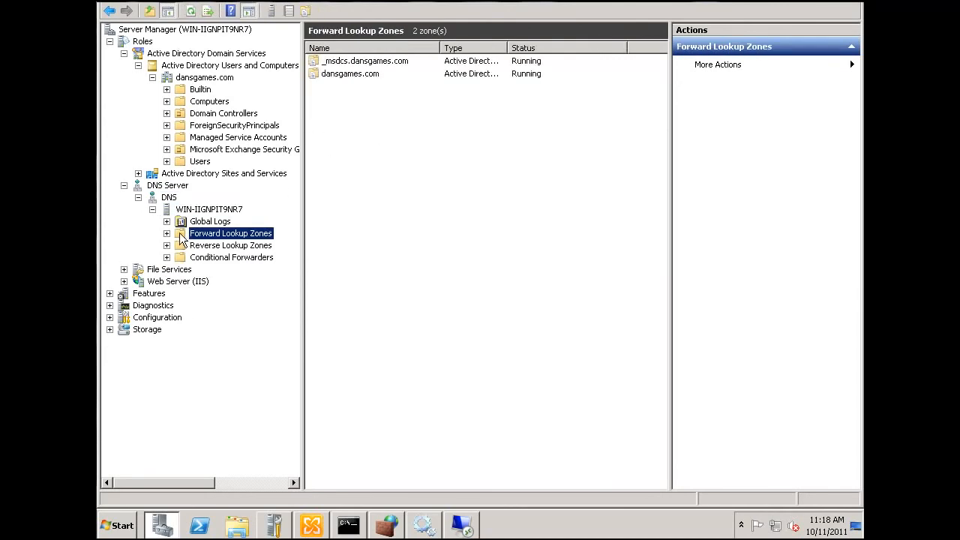
{"action": "left_click", "coordinate": [354, 76]}
{"action": "right_click", "coordinate": [353, 76]}
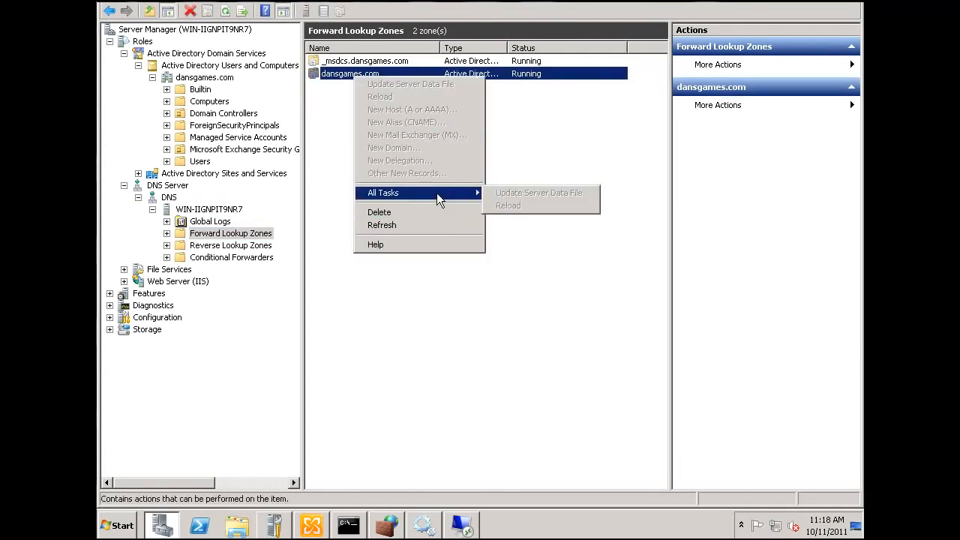
{"action": "left_click", "coordinate": [393, 225]}
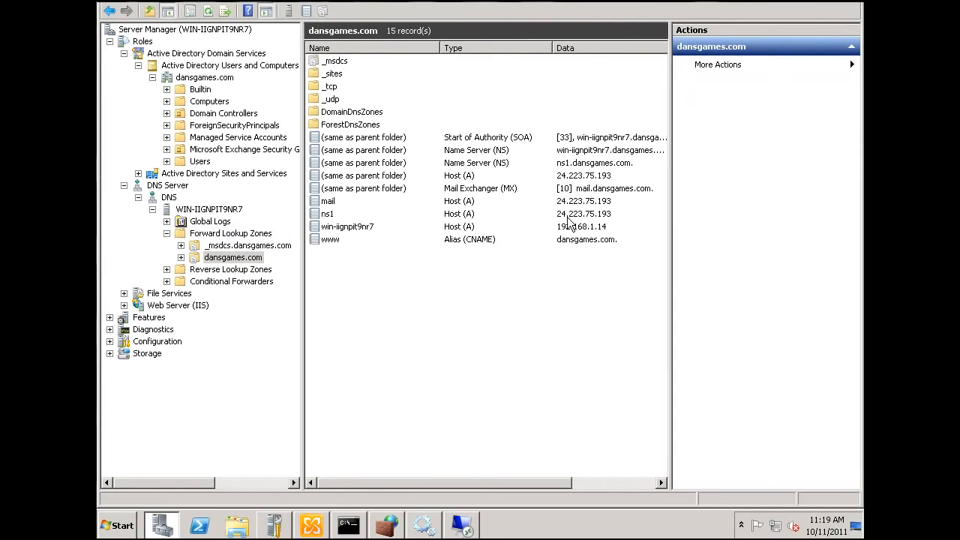
{"action": "left_click", "coordinate": [456, 217]}
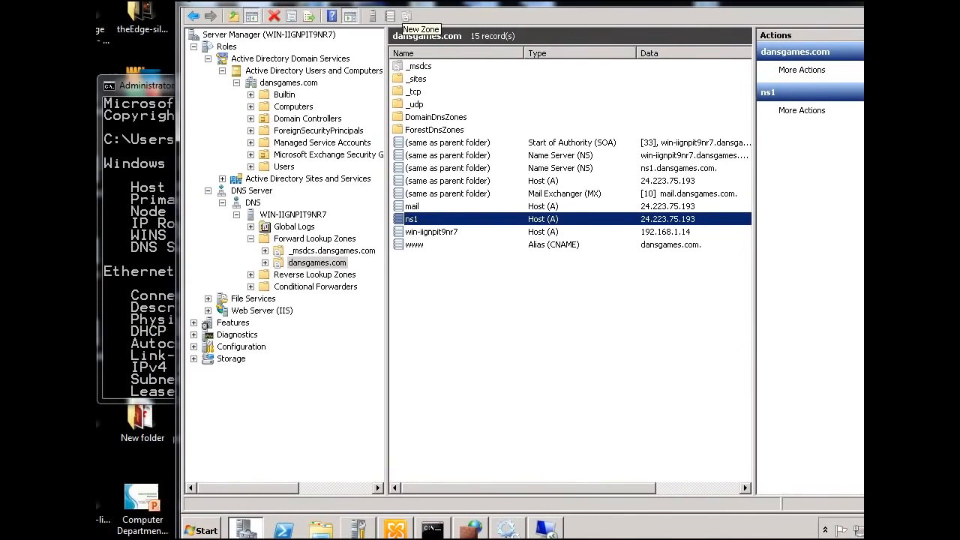
Switch to the local Command Prompt window and clear its output with cls
{"action": "left_click", "coordinate": [152, 96]}
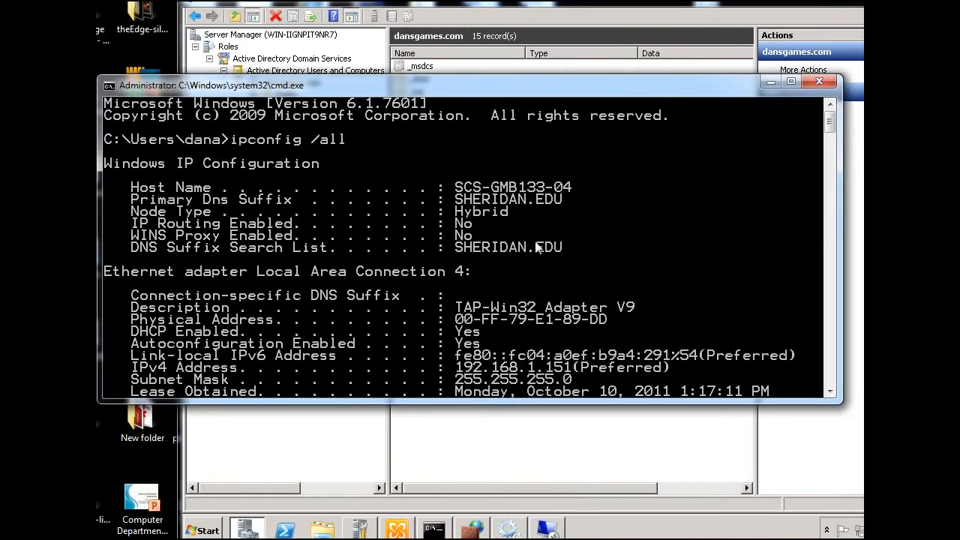
{"action": "left_click_drag", "start_coordinate": [833, 126], "coordinate": [827, 407]}
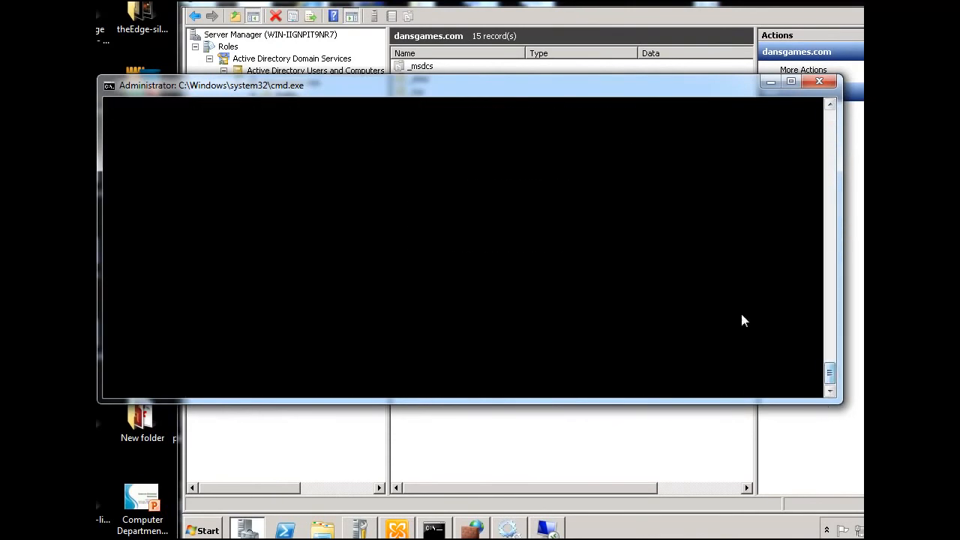
{"action": "left_click_drag", "start_coordinate": [831, 368], "coordinate": [830, 251]}
{"action": "type", "text": "cls"}
{"action": "key", "text": "Return"}
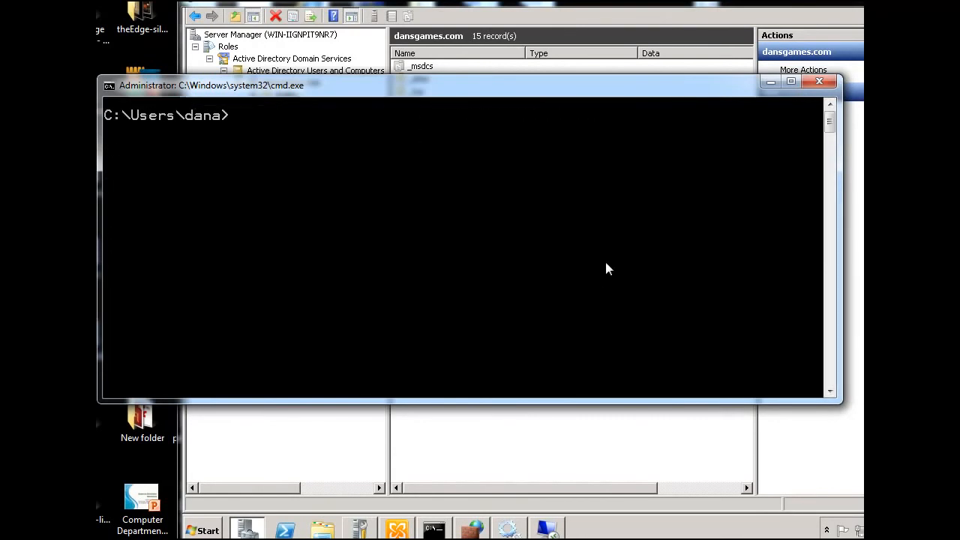
Start an interactive nslookup session and look up the address of dansgames.com
{"action": "type", "text": "nslookup"}
{"action": "key", "text": "Return"}
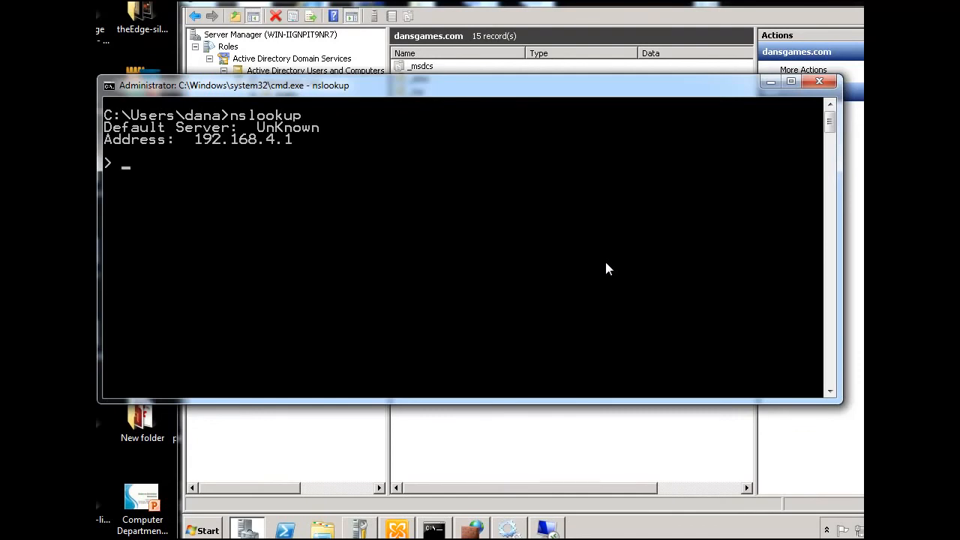
{"action": "type", "text": "dansgames.com"}
{"action": "key", "text": "Return"}
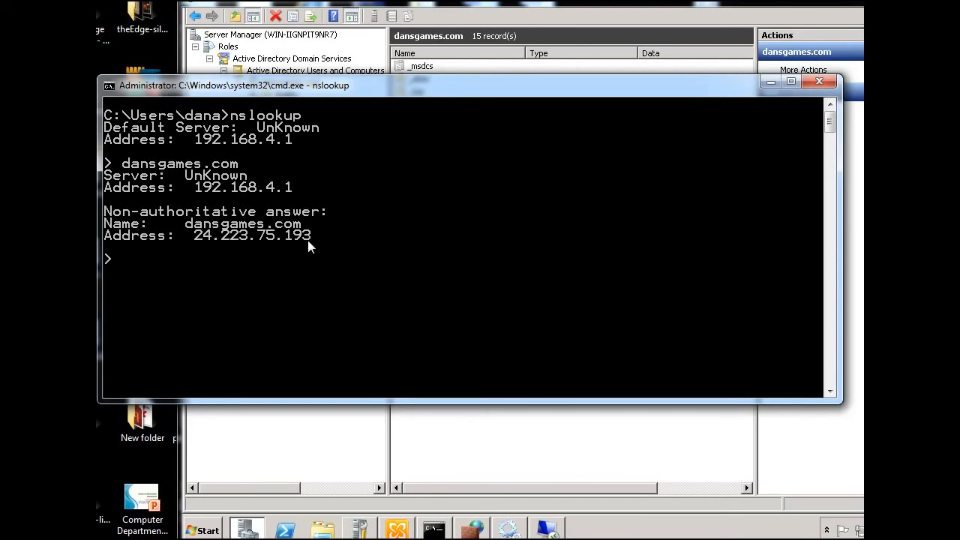
Set the nslookup query type to mx and look up the mail exchanger records of dansgames.com
{"action": "type", "text": "set type=mx"}
{"action": "key", "text": "Return"}
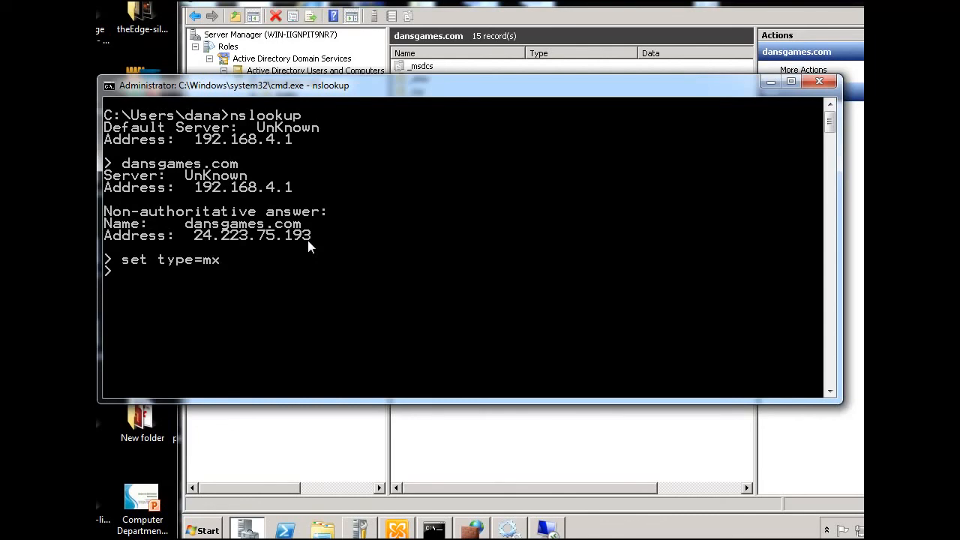
{"action": "type", "text": "dansgames.com"}
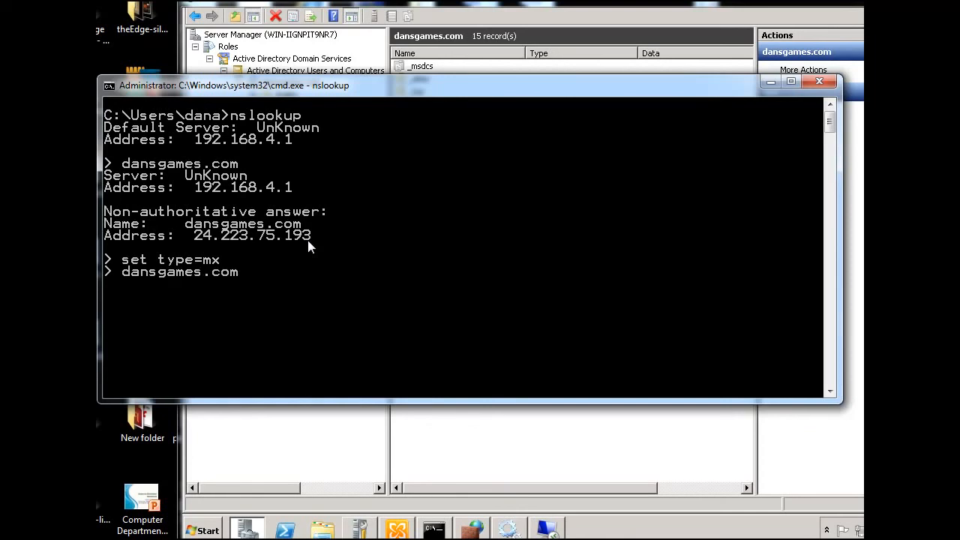
{"action": "key", "text": "Return"}
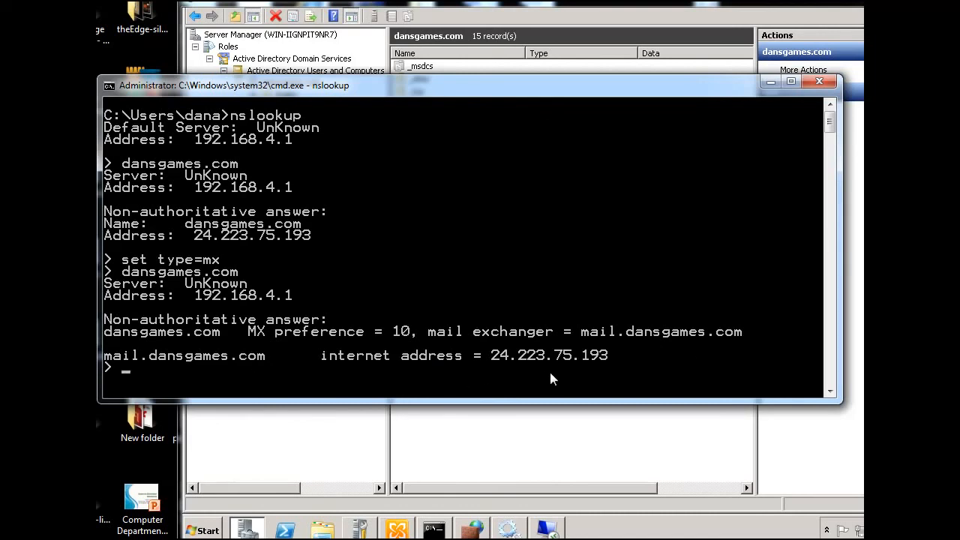
Enlarge the nslookup window, set the query type to ns and look up the name servers of dansgames.com
{"action": "left_click_drag", "start_coordinate": [739, 402], "coordinate": [731, 491]}
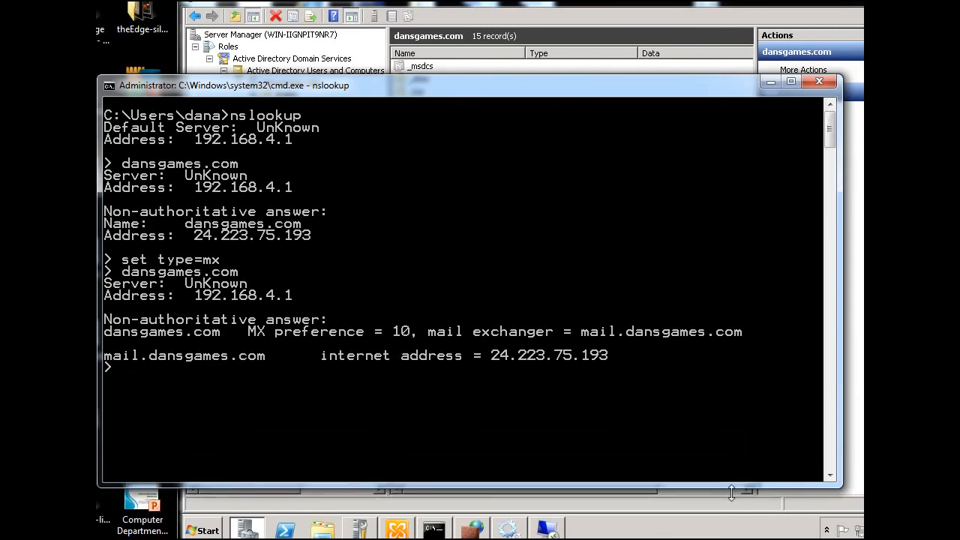
{"action": "type", "text": "set type=ns"}
{"action": "key", "text": "Return"}
{"action": "type", "text": "dansg"}
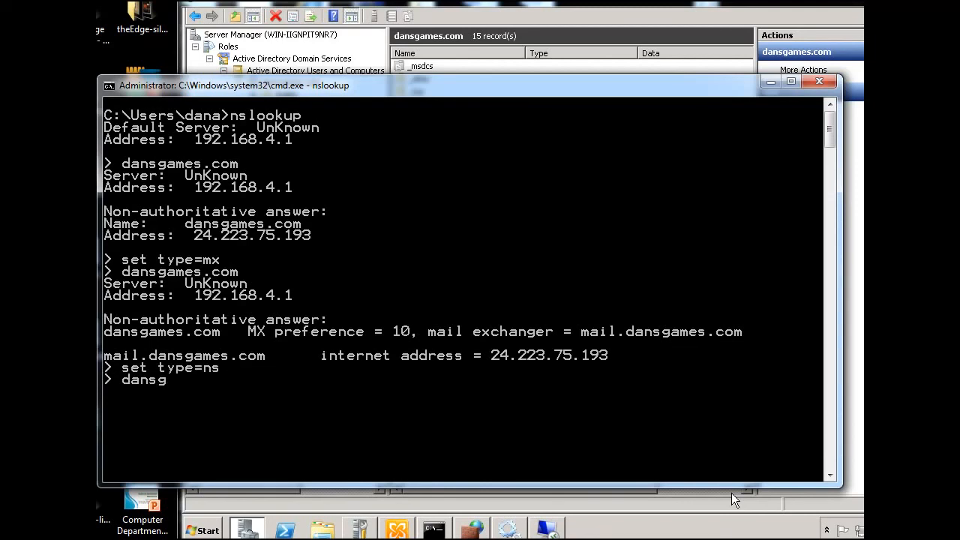
{"action": "type", "text": "ames.com"}
{"action": "key", "text": "Return"}
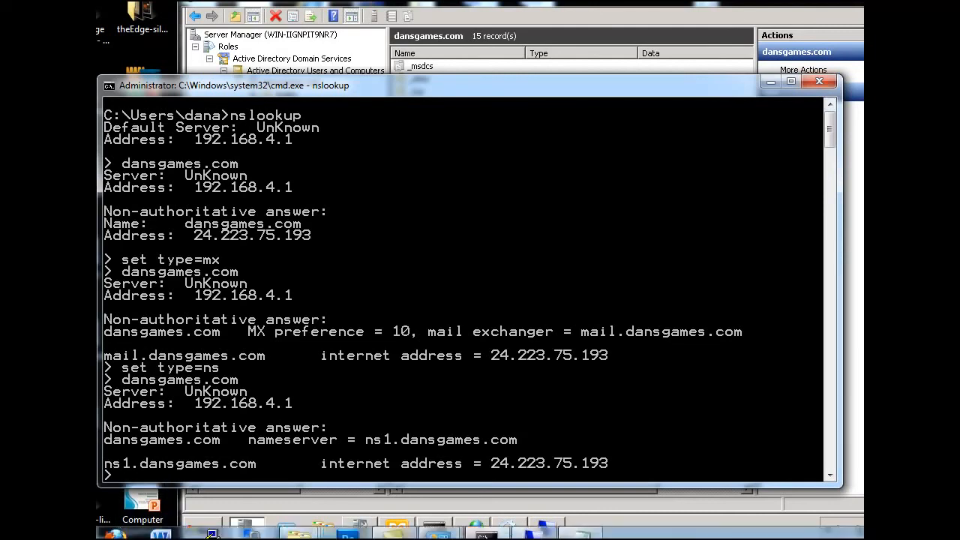
{"action": "mouse_move", "coordinate": [98, 534]}
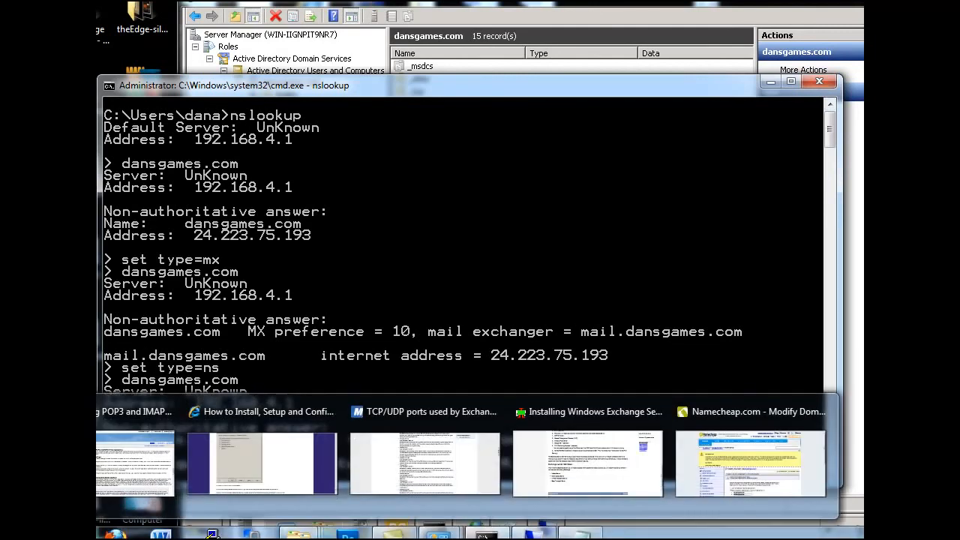
{"action": "left_click", "coordinate": [557, 411]}
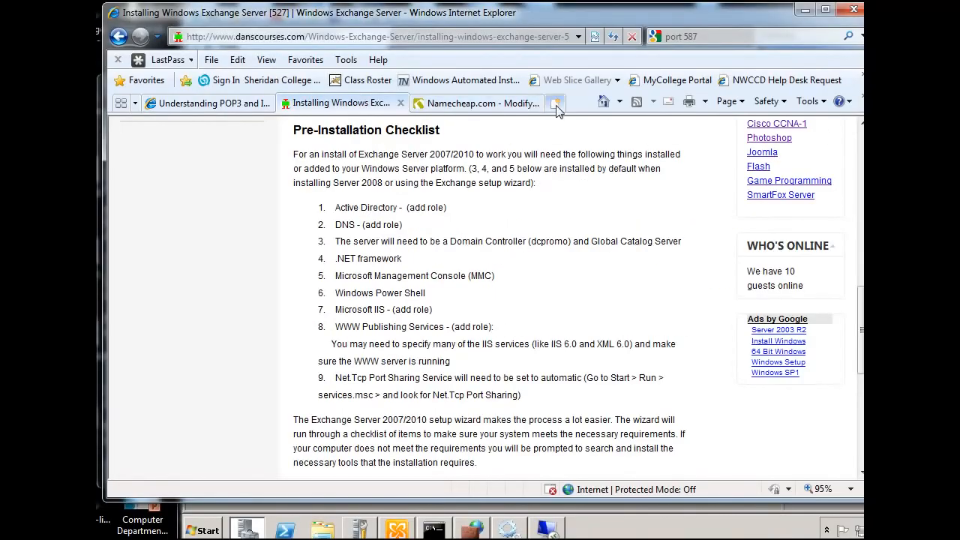
{"action": "left_click_drag", "start_coordinate": [464, 19], "coordinate": [462, 18]}
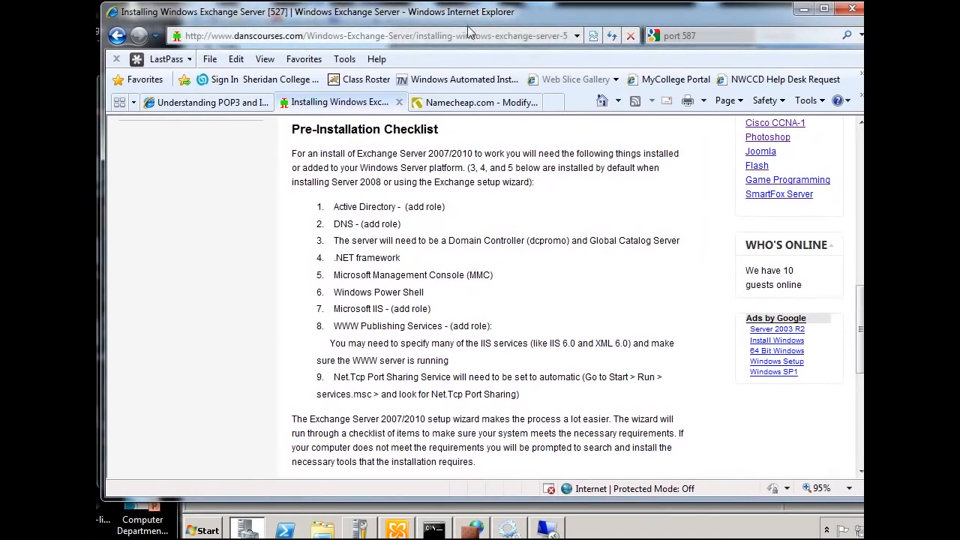
{"action": "left_click", "coordinate": [554, 105]}
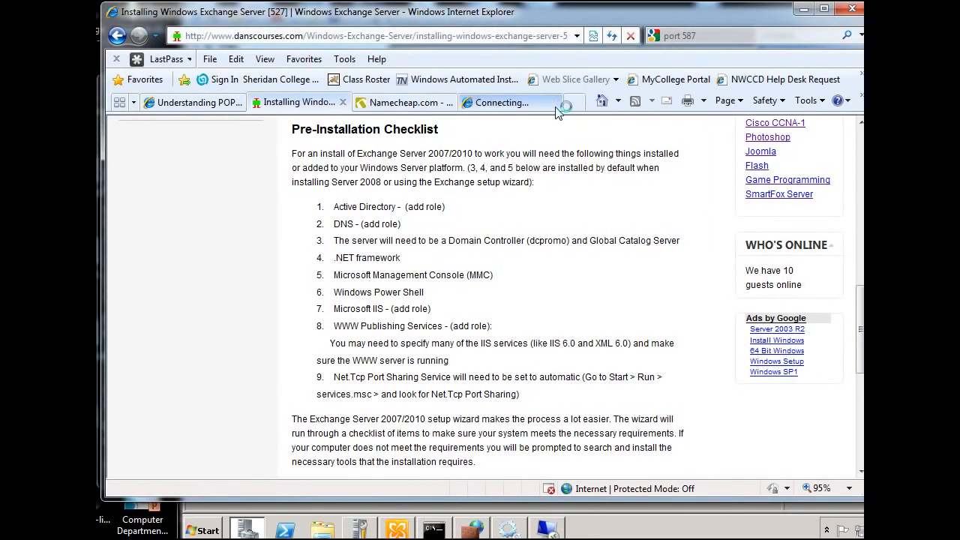
{"action": "left_click", "coordinate": [513, 109]}
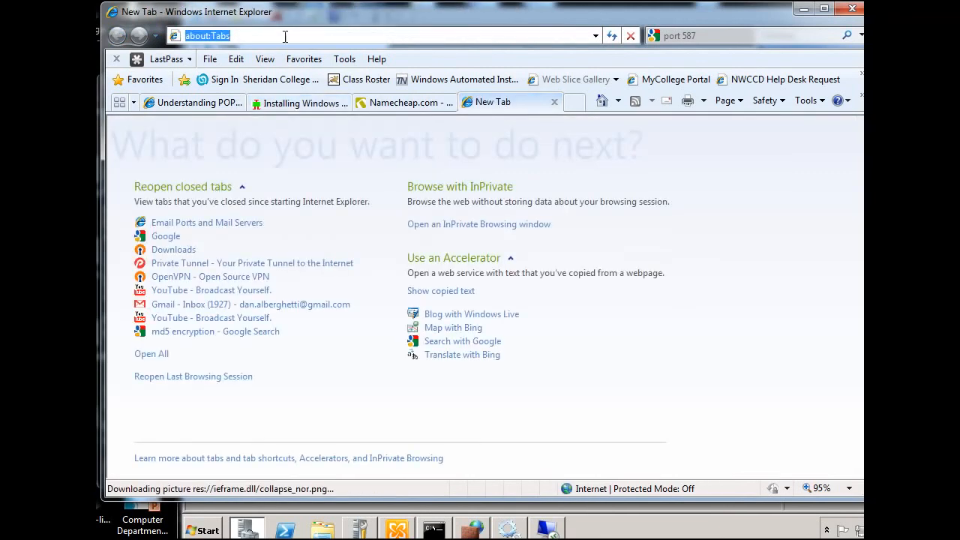
{"action": "type", "text": "dans"}
{"action": "key", "text": "Down"}
{"action": "key", "text": "Down"}
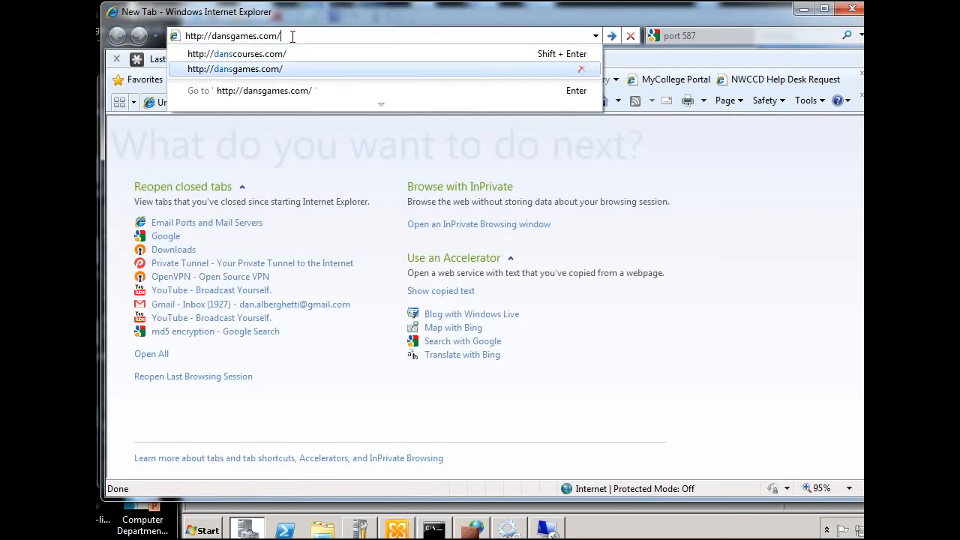
{"action": "key", "text": "Return"}
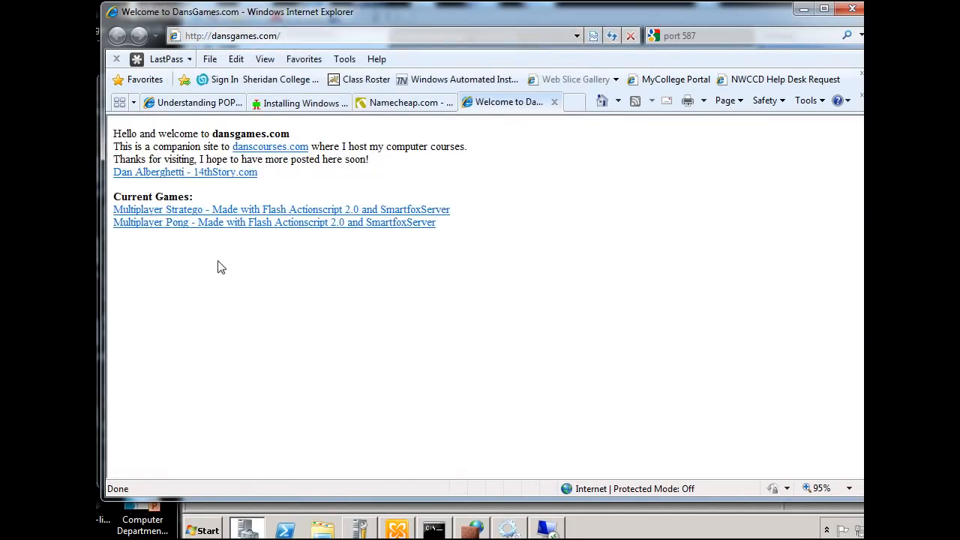
{"action": "left_click_drag", "start_coordinate": [345, 22], "coordinate": [340, 21]}
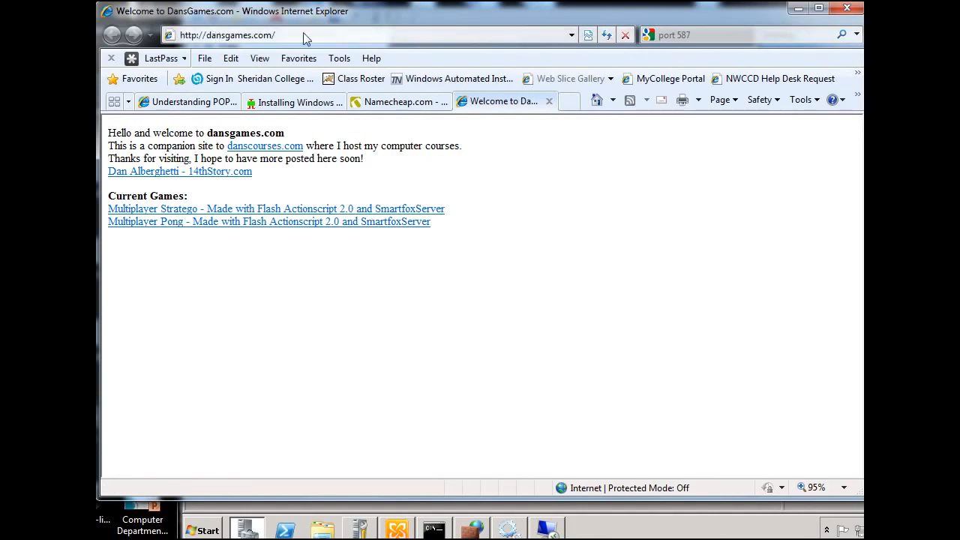
Minimize the browser and the nslookup window to return to the dansgames.com zone records in Server Manager
{"action": "left_click", "coordinate": [798, 8]}
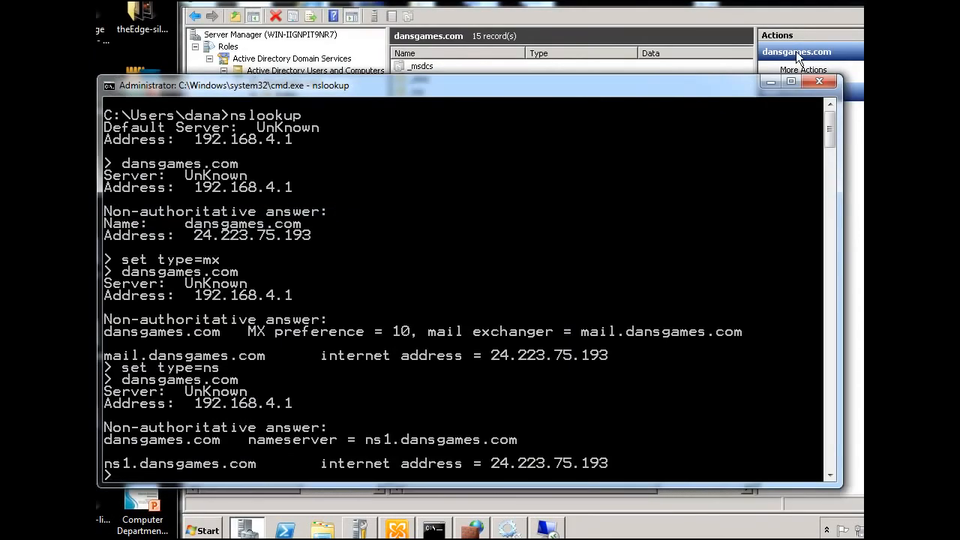
{"action": "left_click_drag", "start_coordinate": [645, 82], "coordinate": [651, 14]}
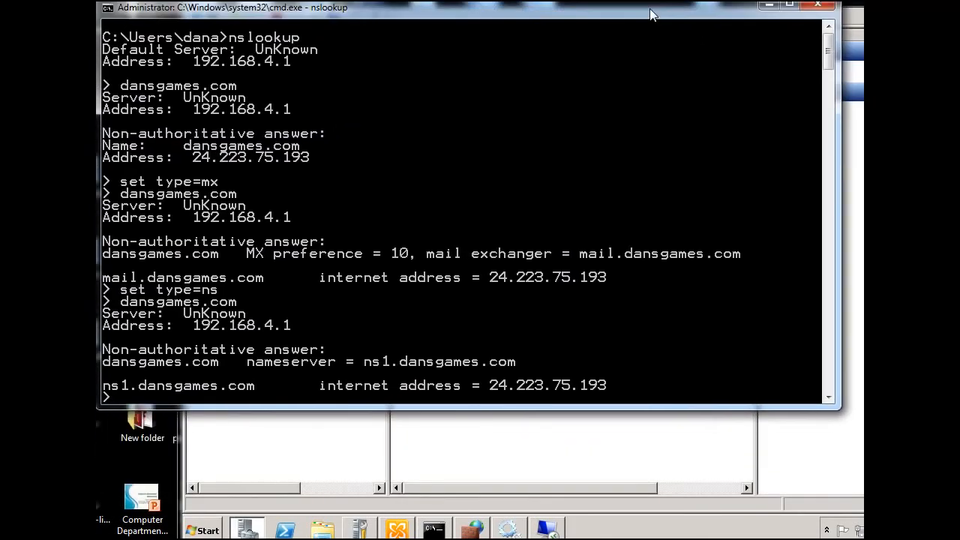
{"action": "left_click", "coordinate": [769, 12]}
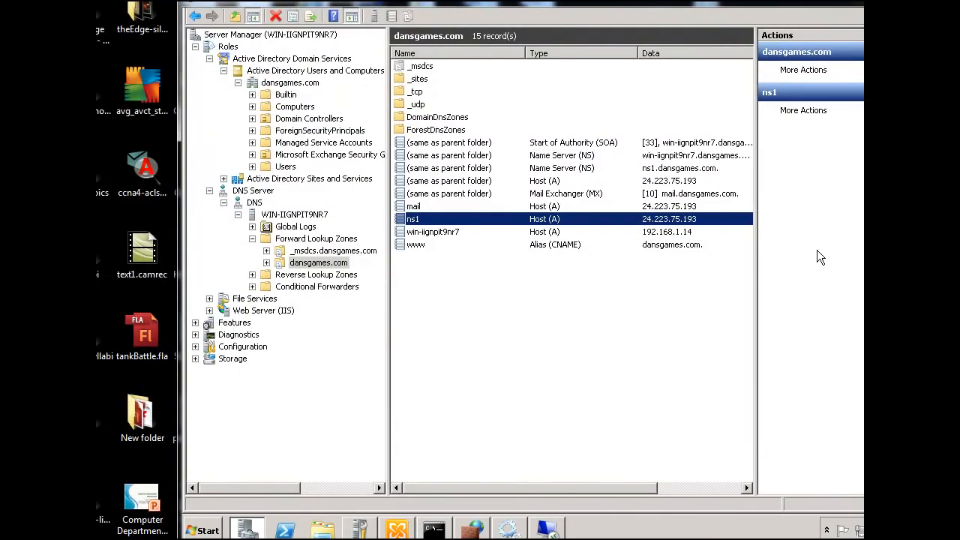